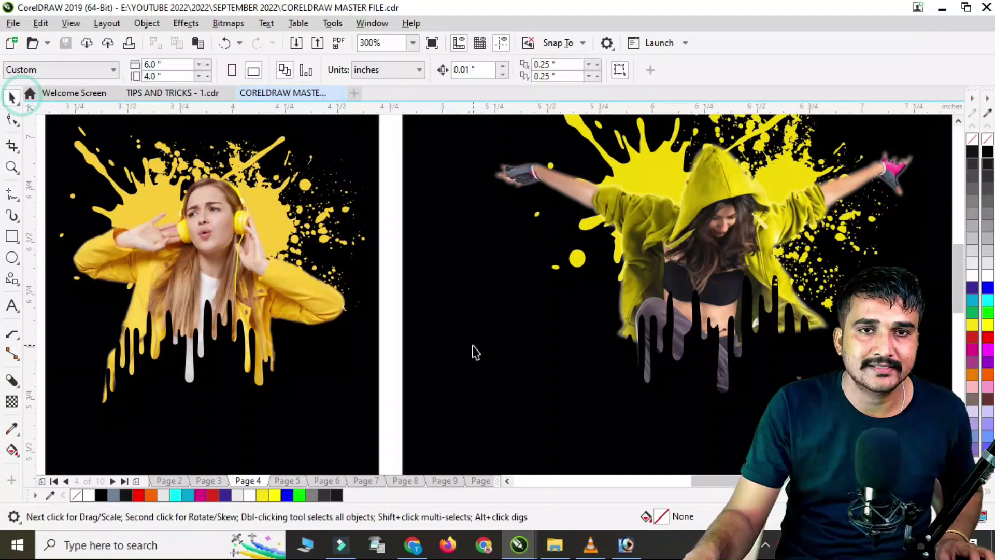
Step: Copy the two finished splash designs to the area left of the page and delete the originals on the page
scroll(498, 317, "down", 2)
scroll(403, 329, "up", 1)
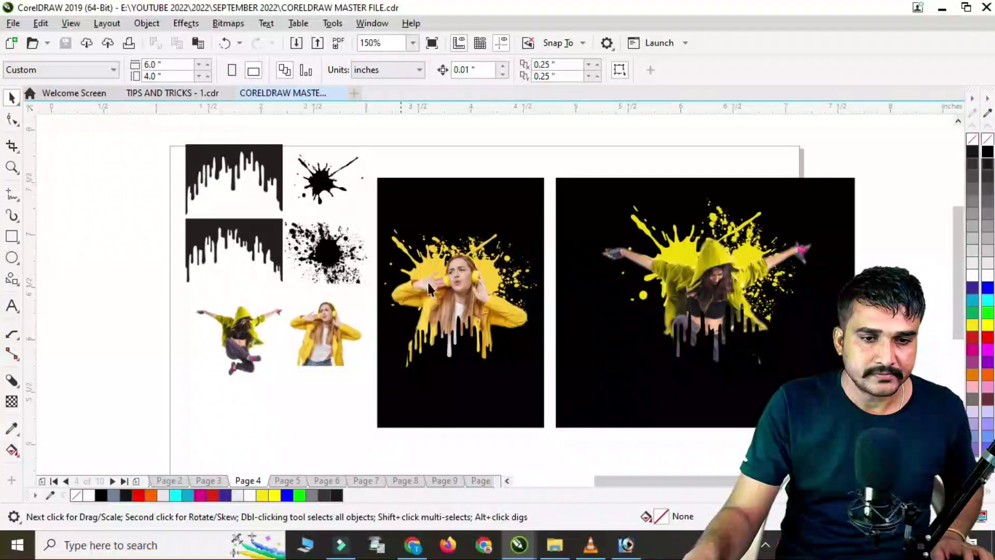
left_click_drag(372, 155, 918, 454)
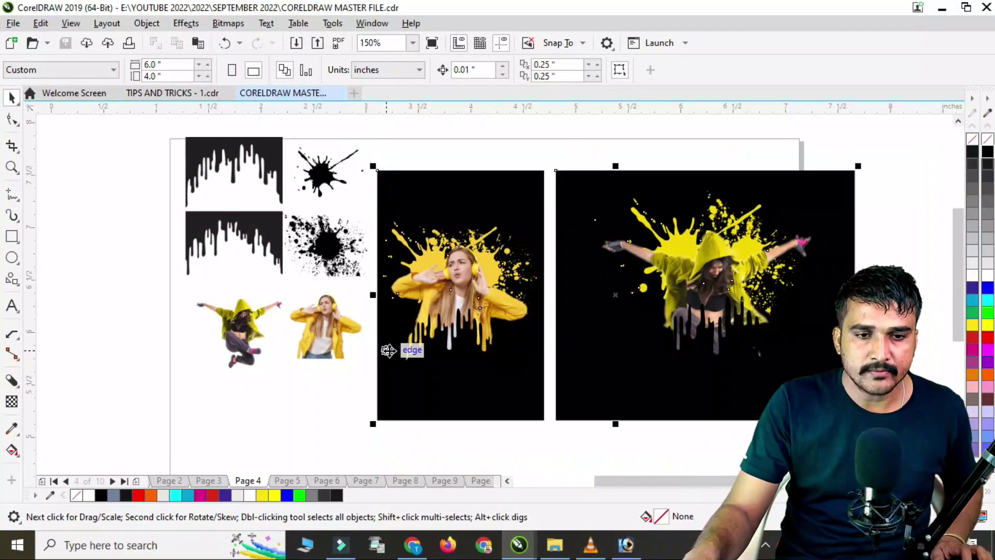
scroll(389, 350, "down", 4)
left_click_drag(427, 349, 257, 344)
scroll(418, 352, "up", 4)
scroll(412, 354, "down", 2)
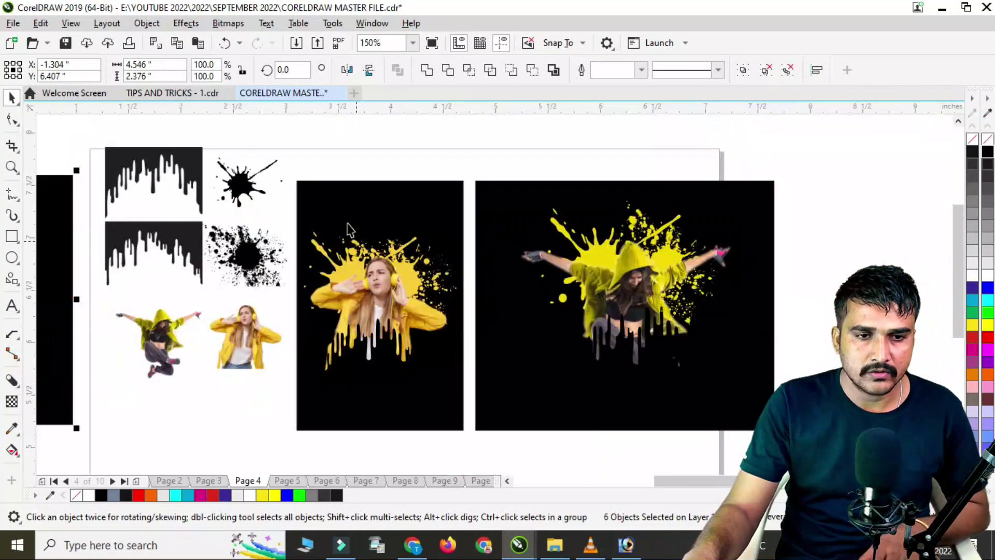
left_click_drag(285, 158, 814, 476)
key("Delete")
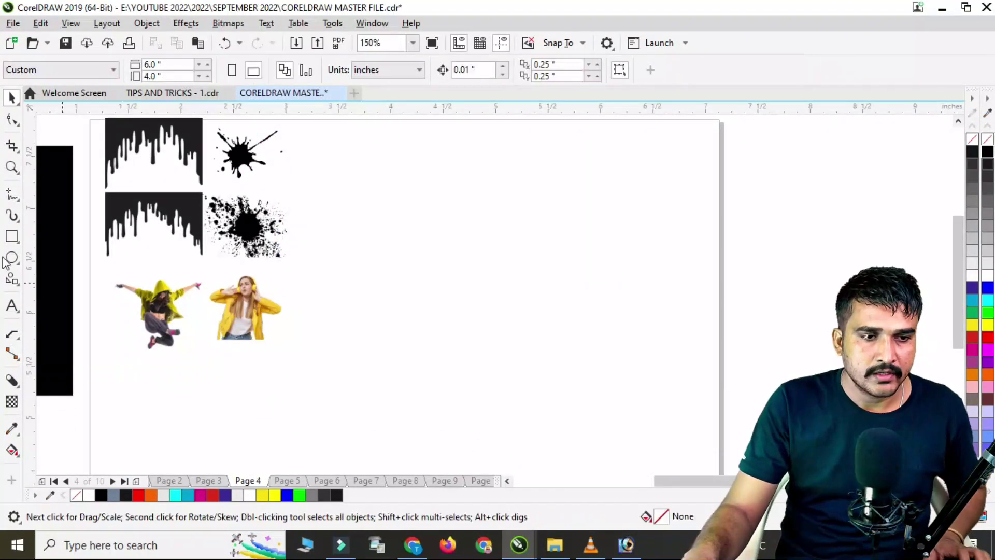
Step: Draw a rectangle about 3.326 × 2.556 in on the empty part of the page and fill it black
left_click(11, 238)
mouse_move(349, 149)
left_mouse_down()
mouse_move(678, 418)
mouse_move(697, 416)
left_mouse_up()
left_click(11, 100)
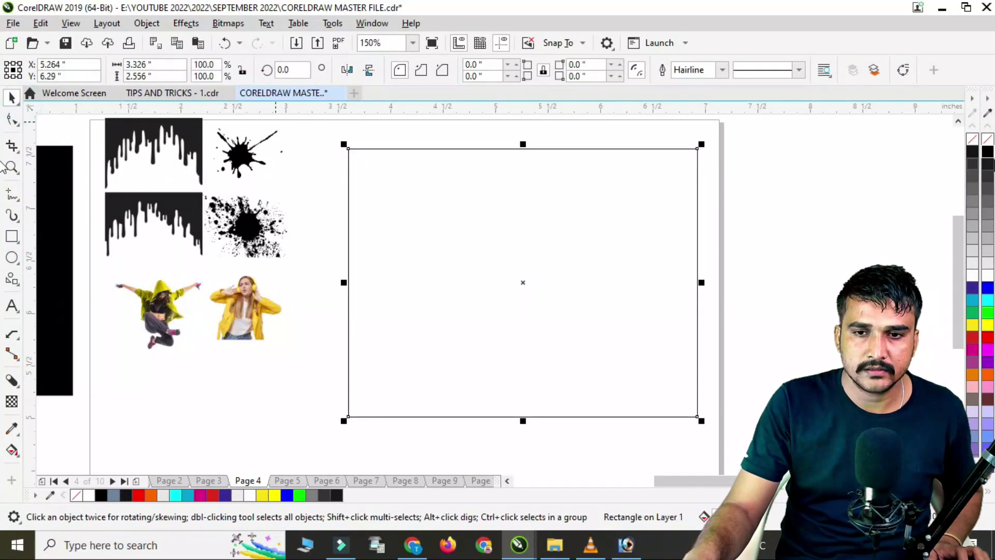
left_click(988, 152)
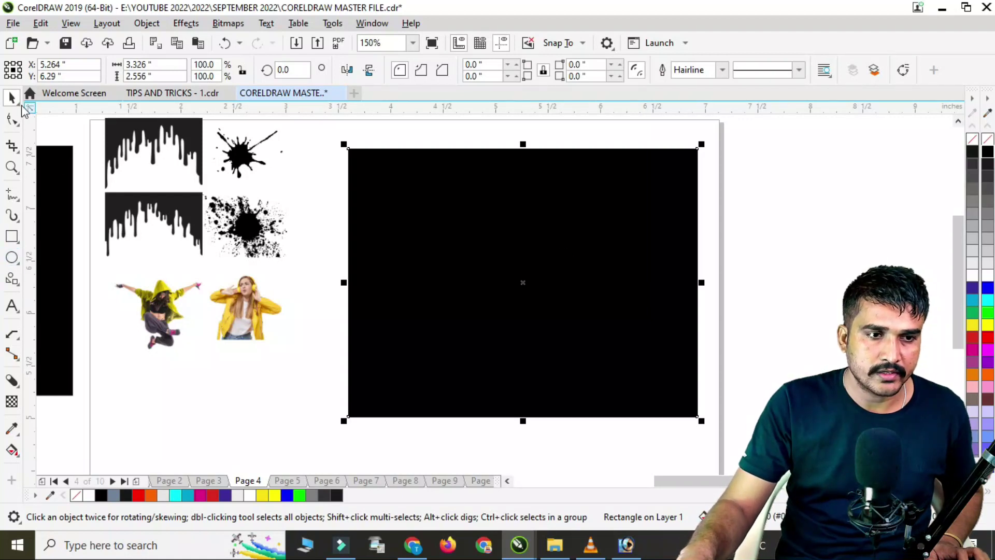
Step: Copy the yellow-jacket woman picture onto the black rectangle, enlarge it to about 1.398 × 1.255 in and shift it slightly left
left_click(252, 309)
left_click_drag(245, 317, 525, 211)
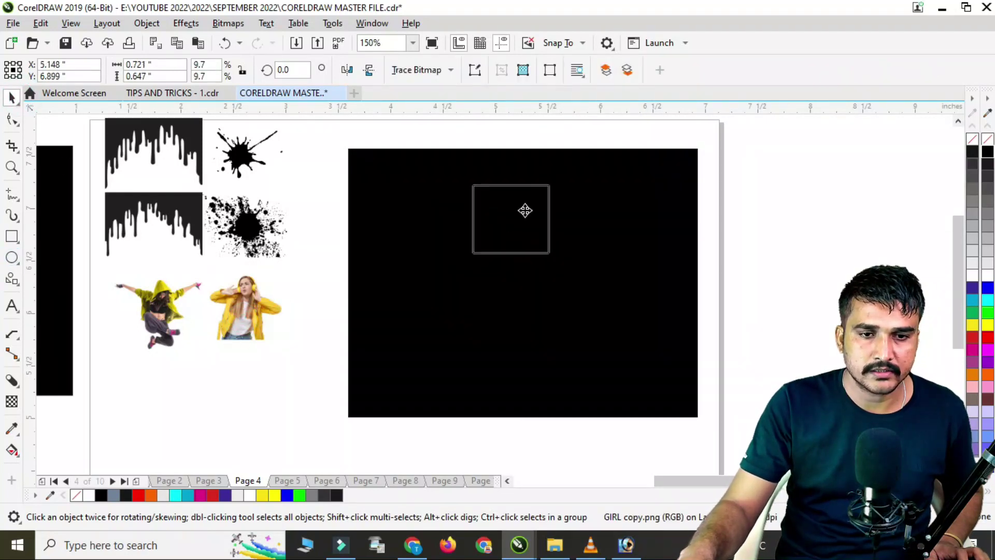
scroll(530, 203, "up", 2)
left_click_drag(611, 409, 660, 454)
scroll(468, 235, "down", 1)
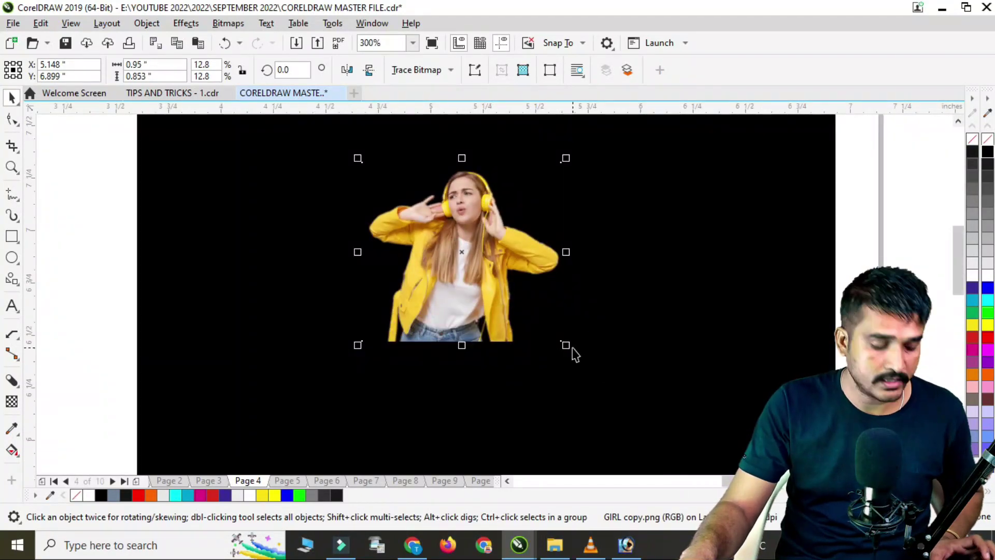
left_click_drag(572, 347, 614, 390)
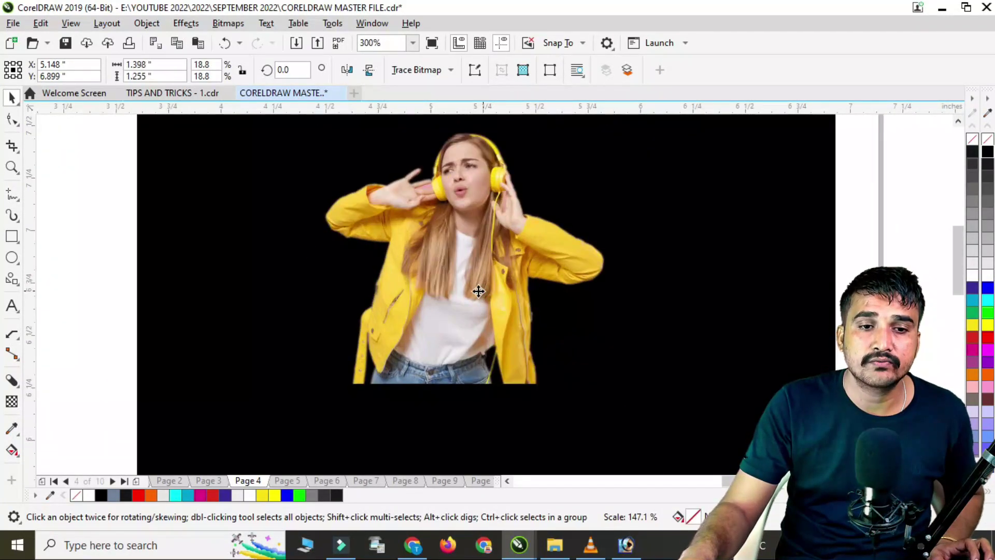
left_click_drag(473, 289, 411, 292)
scroll(529, 284, "down", 2)
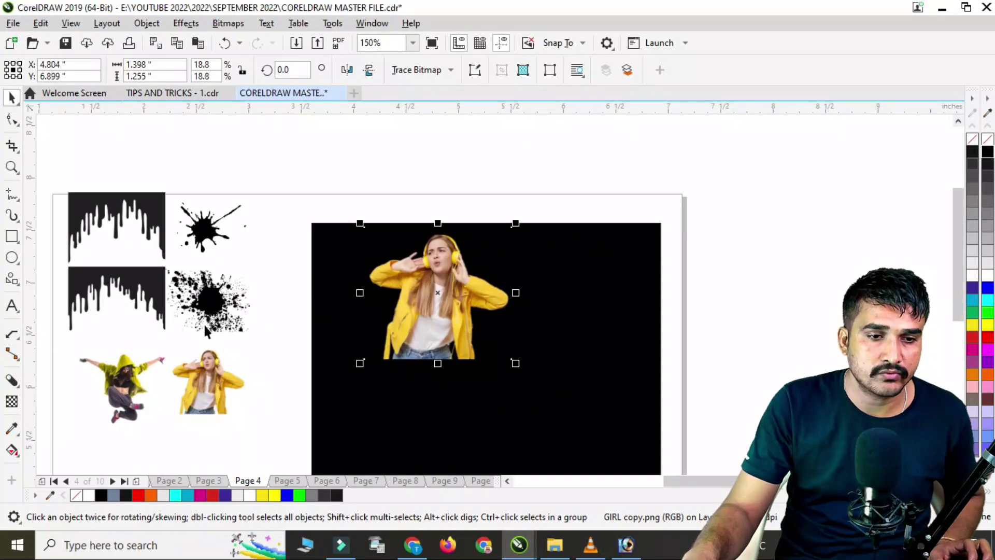
Step: Copy the paint-drip bitmap to the empty area above the black rectangle
left_click(149, 222)
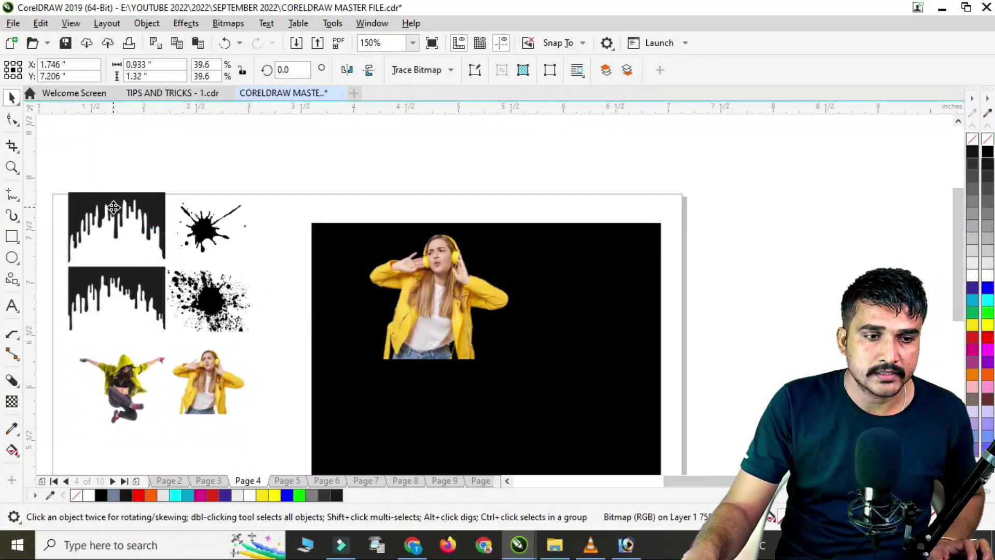
left_click(113, 207)
scroll(114, 208, "up", 2)
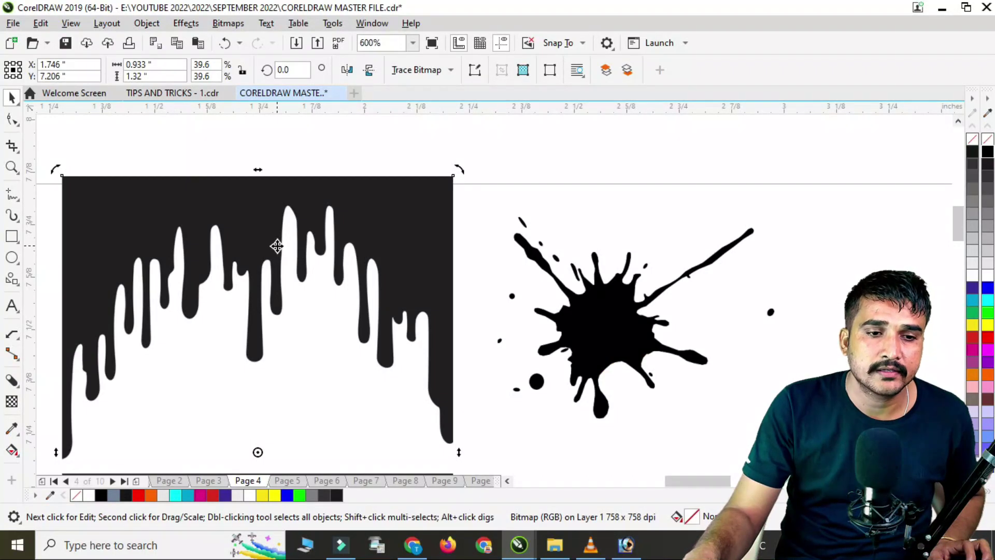
left_click(331, 269)
scroll(329, 267, "down", 2)
left_click_drag(249, 240, 599, 167)
scroll(596, 167, "up", 1)
Step: Outline-trace the copied paint-drip bitmap as line art, accepting the default trace settings
right_click(596, 167)
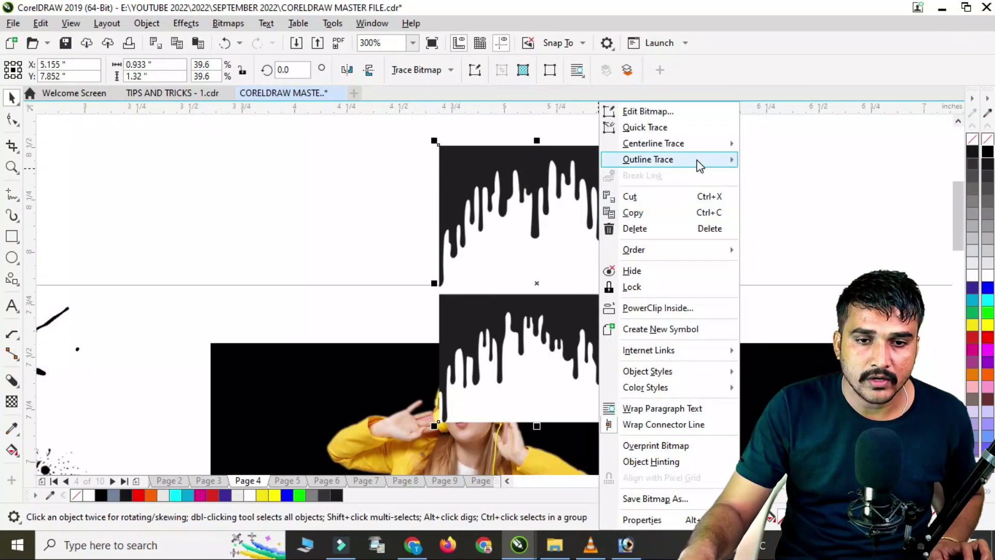
mouse_move(696, 160)
left_click(795, 161)
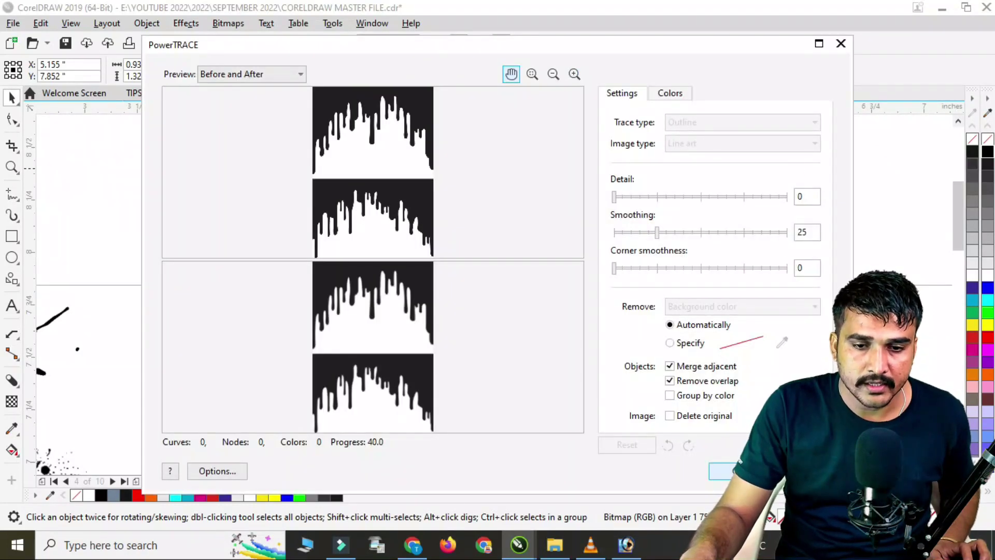
left_click(723, 471)
Step: Move the drip bitmap copy aside and place the traced white drip group on the black rectangle beside the woman
mouse_move(604, 165)
left_mouse_down()
mouse_move(323, 172)
mouse_move(325, 182)
left_mouse_up()
left_click(522, 276)
scroll(459, 233, "down", 1)
left_click_drag(480, 232, 592, 364)
scroll(645, 394, "up", 2)
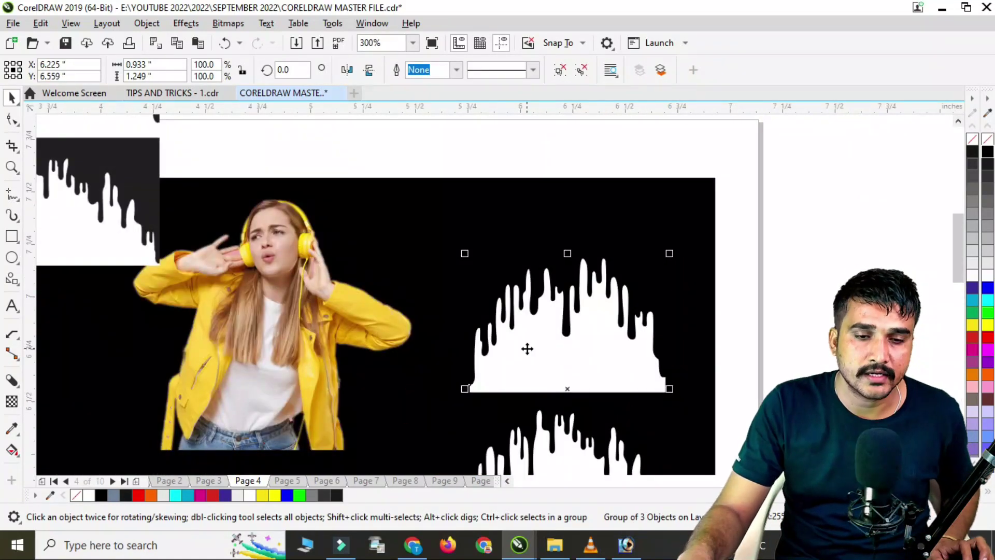
Step: Ungroup the traced white drips and delete the lower drip shape
key("ctrl+u")
left_click(644, 338)
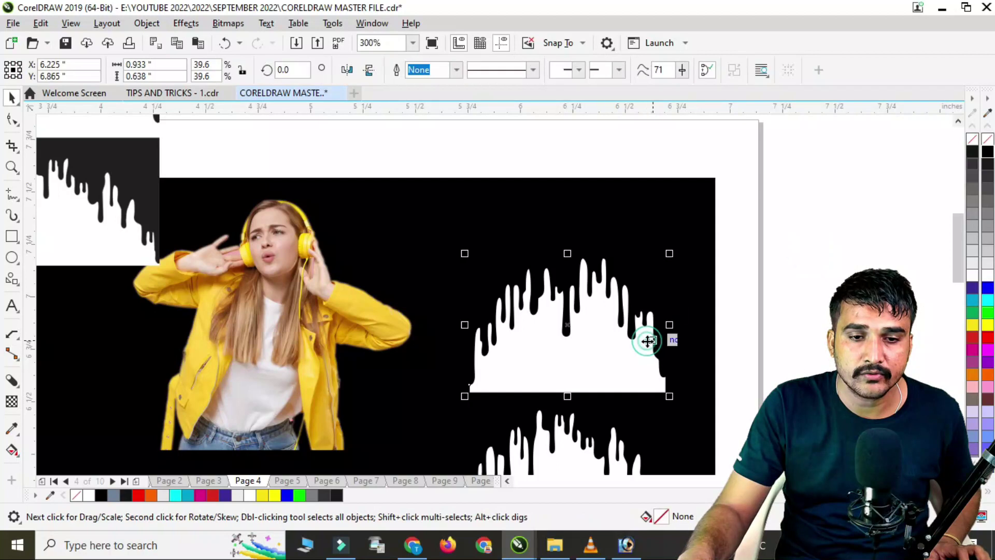
scroll(555, 244, "down", 2)
left_click(576, 358)
key("Delete")
Step: Place the remaining white drip shape over the woman's lower body and move the drip bitmap copy off beside the source images
left_click_drag(568, 274, 405, 311)
scroll(405, 311, "up", 2)
scroll(326, 155, "down", 2)
left_click_drag(317, 171, 213, 141)
scroll(207, 134, "up", 2)
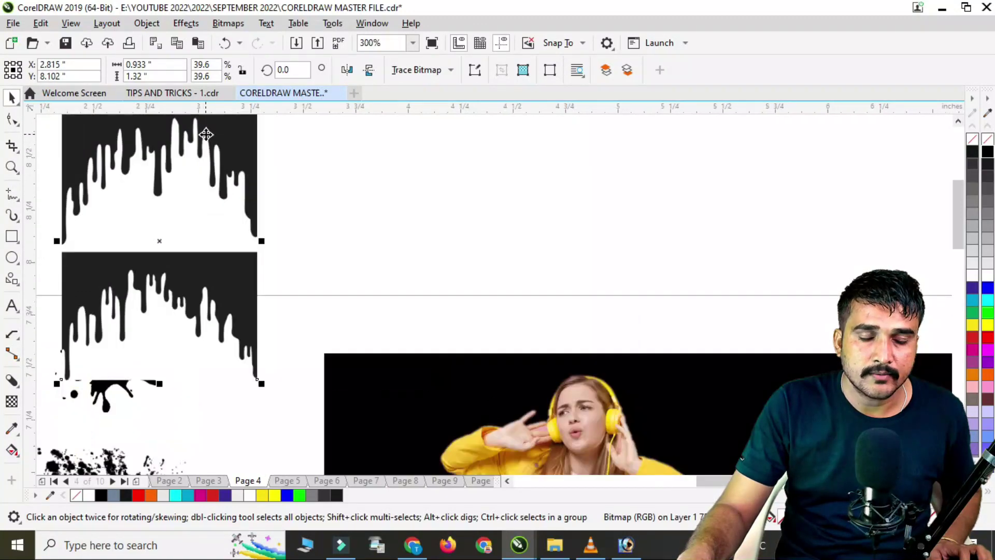
Step: Enlarge the woman picture on the black rectangle to about 2.53 in wide
scroll(225, 149, "down", 4)
left_click(343, 276)
scroll(361, 202, "up", 2)
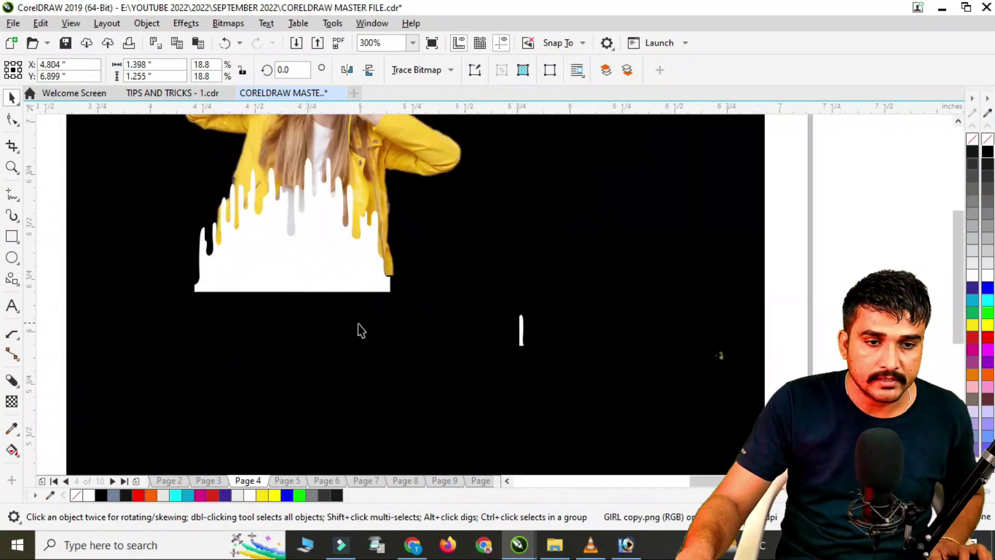
scroll(359, 324, "down", 1)
left_click(358, 215)
left_click(357, 220)
left_click_drag(419, 305, 535, 409)
Step: Delete the stray white sliver and enlarge the white drip shape to about 1.786 × 1.221 in over the woman's lower body
left_click(320, 297)
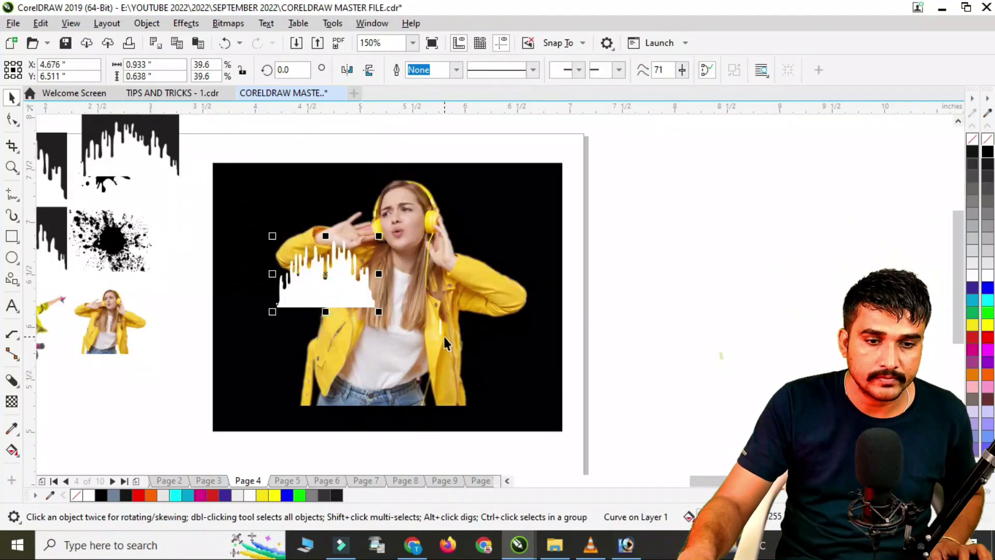
key("Delete")
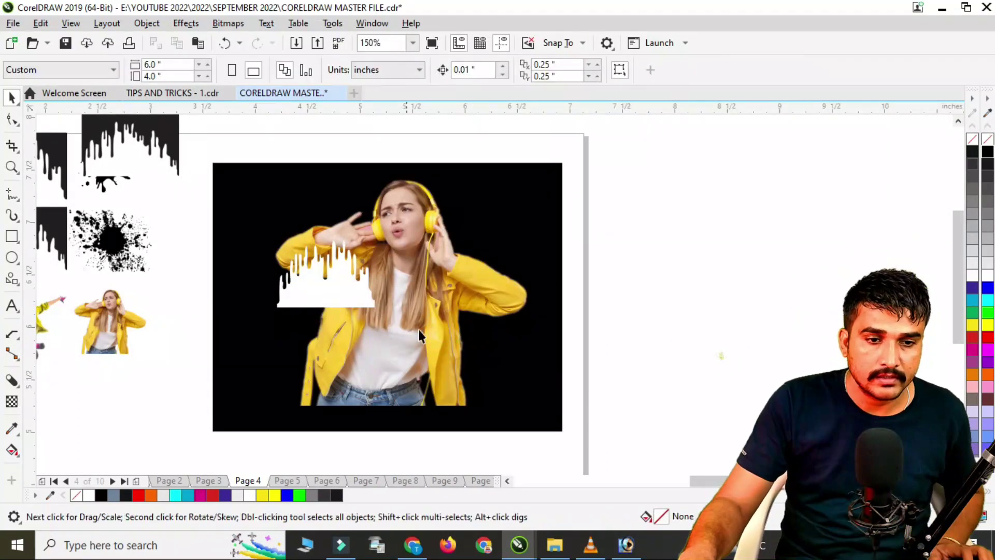
left_click(421, 329)
left_click_drag(340, 295, 488, 439)
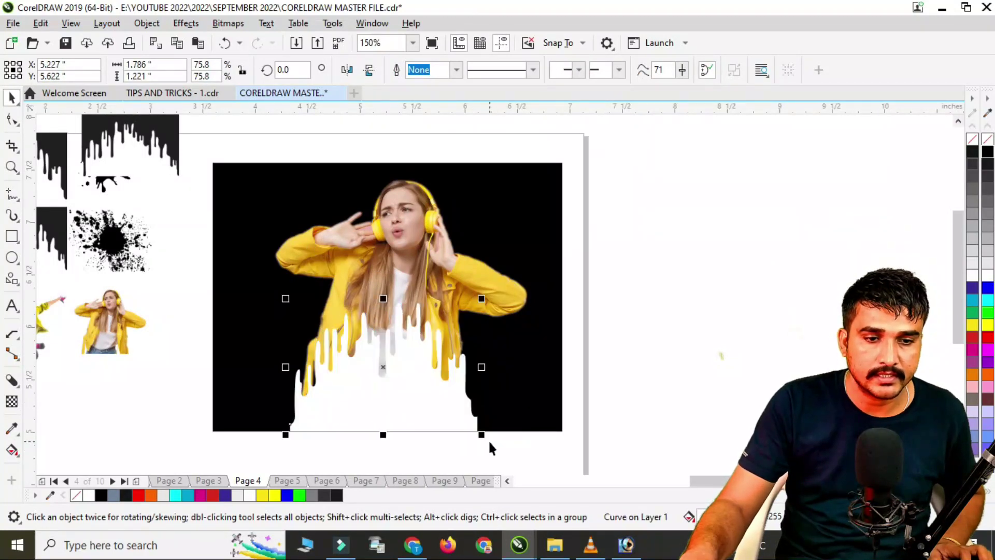
left_click_drag(379, 386, 390, 397)
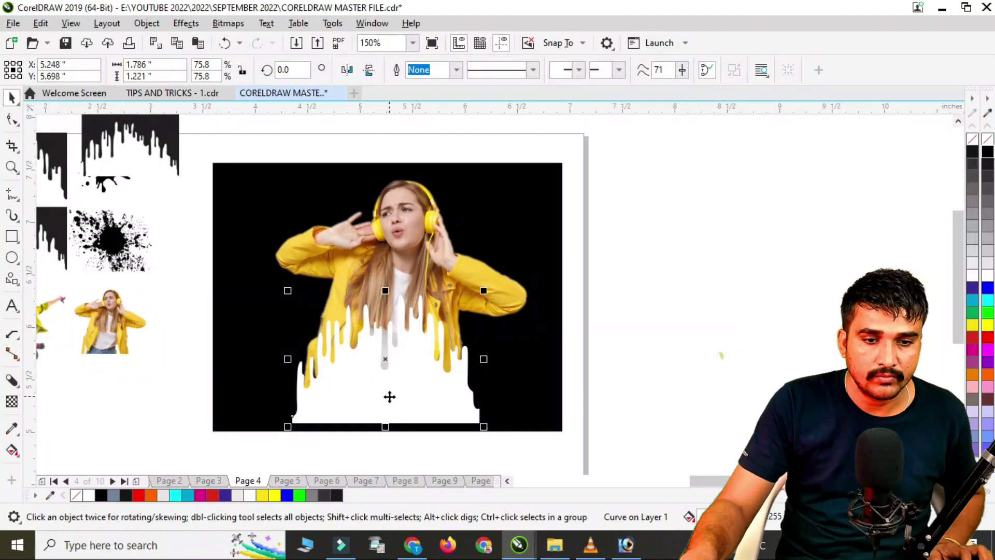
Step: Trim the woman picture with the white drip shape and delete the drip shape
left_click(412, 225, "shift")
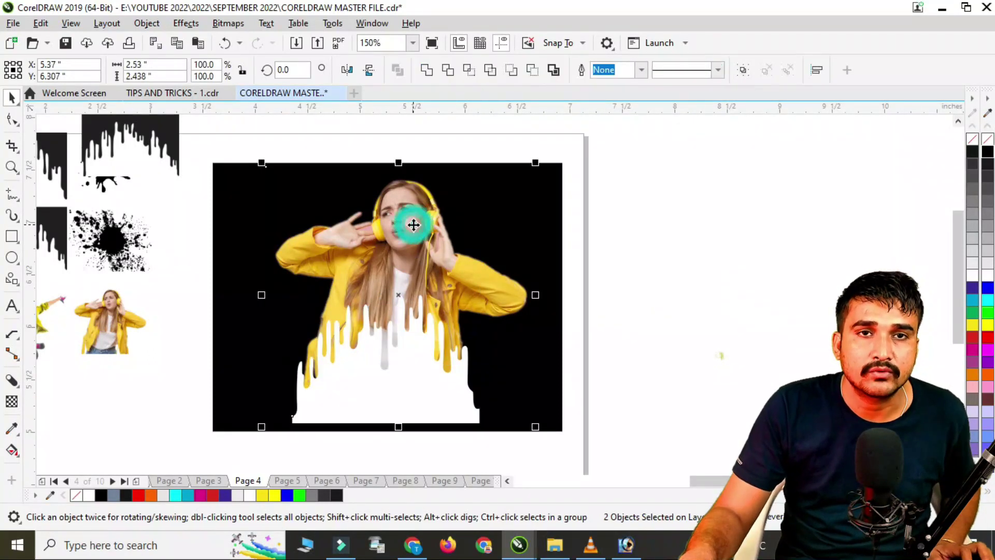
left_click(451, 75)
left_click(397, 390)
left_click_drag(411, 407, 276, 436)
key("Delete")
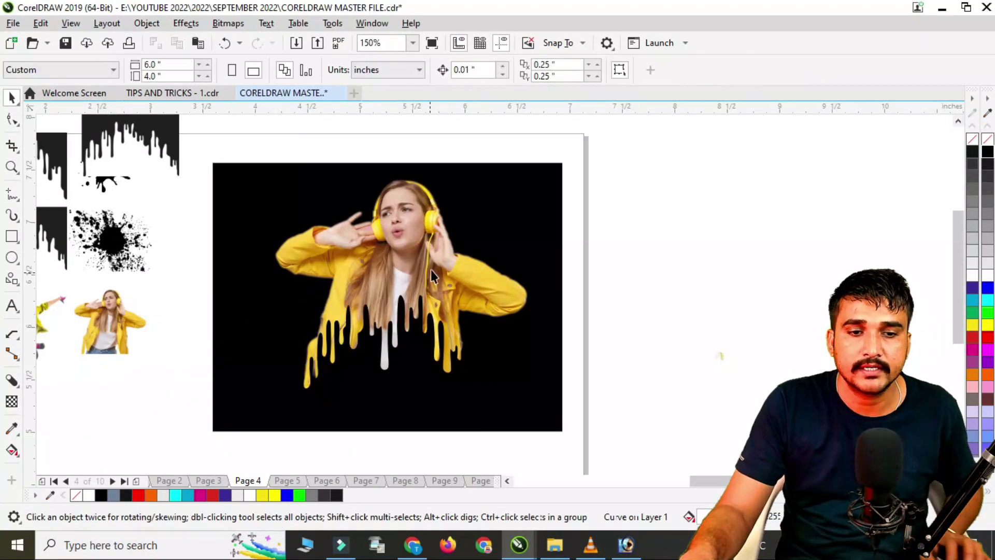
Step: Enlarge the trimmed woman picture to about 2.808 × 2.521 in and shift it slightly down on the black rectangle
left_click(481, 345)
left_click_drag(536, 409, 551, 431)
left_click_drag(408, 288, 407, 307)
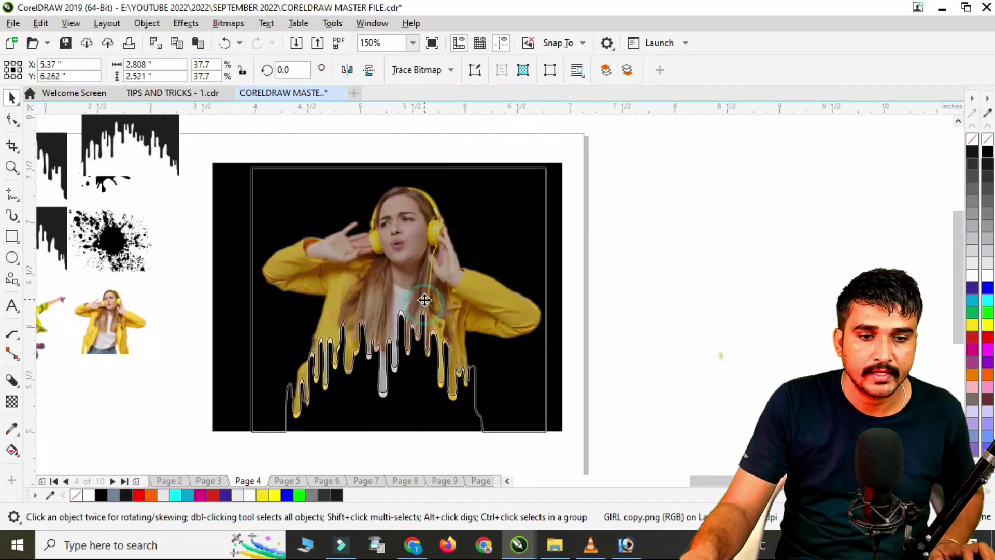
left_click(682, 273)
scroll(380, 241, "up", 2)
scroll(421, 263, "down", 3)
scroll(356, 323, "up", 3)
scroll(355, 323, "down", 2)
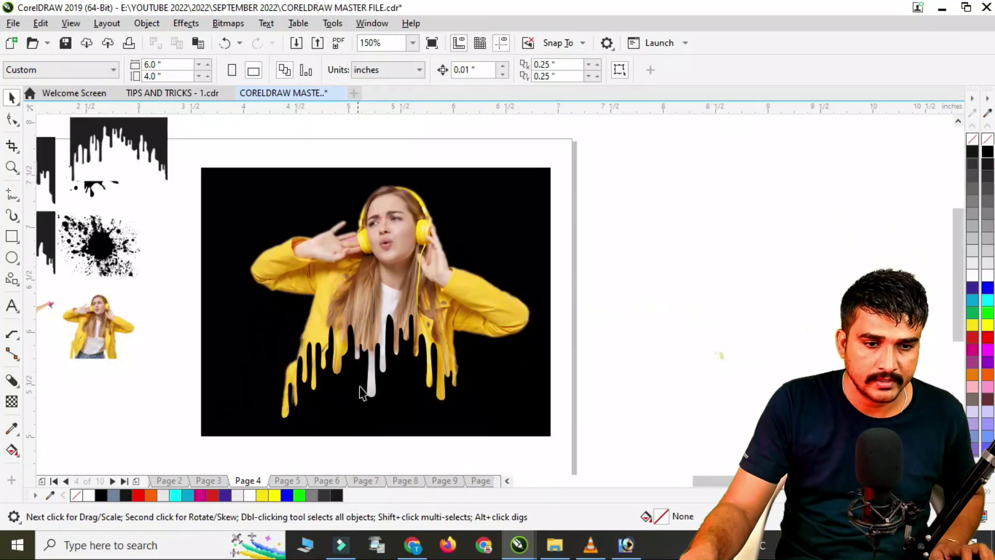
scroll(361, 364, "down", 2)
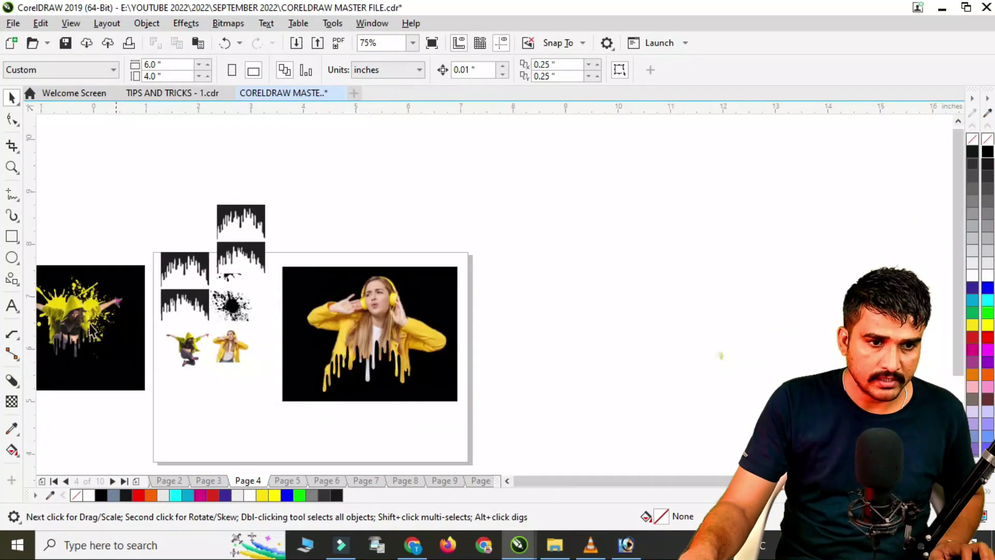
left_click(129, 369)
key("F6")
mouse_move(440, 266)
left_mouse_down()
mouse_move(591, 389)
mouse_move(615, 390)
mouse_move(656, 434)
left_mouse_up()
right_click(615, 390)
scroll(601, 371, "up", 1)
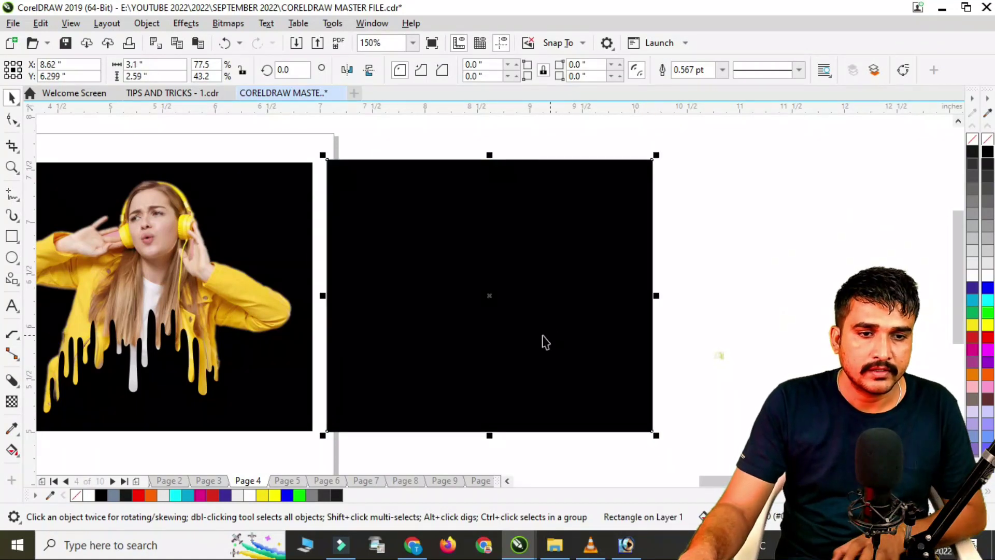
key("Delete")
Step: Copy the black background rectangle to the right of the original
left_click(309, 165)
left_click_drag(310, 165, 702, 180)
right_click(702, 180)
scroll(695, 269, "down", 1)
scroll(398, 236, "up", 2)
Step: Extend the black rectangle behind the woman upward to a height of about 3.274 in
left_click(361, 192)
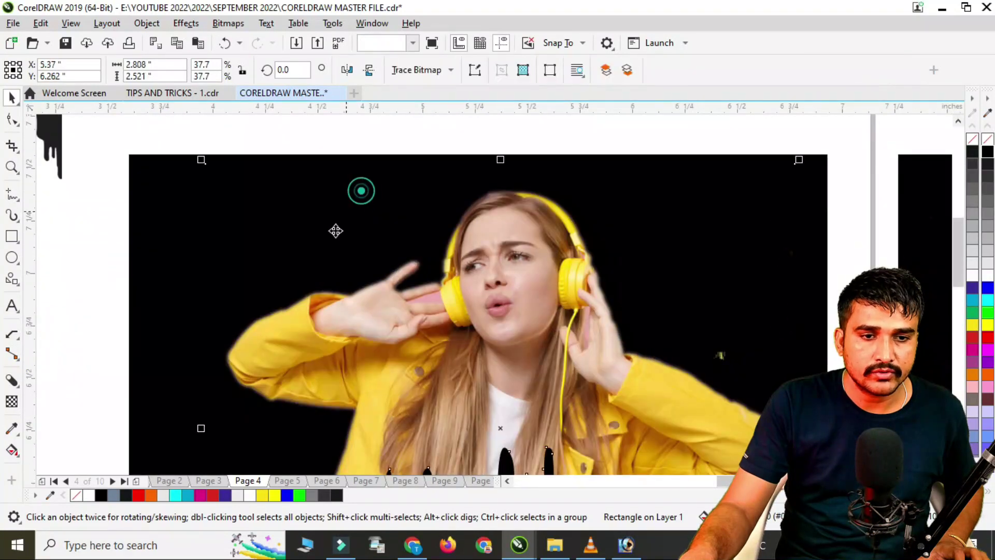
scroll(355, 200, "down", 2)
left_click(233, 259)
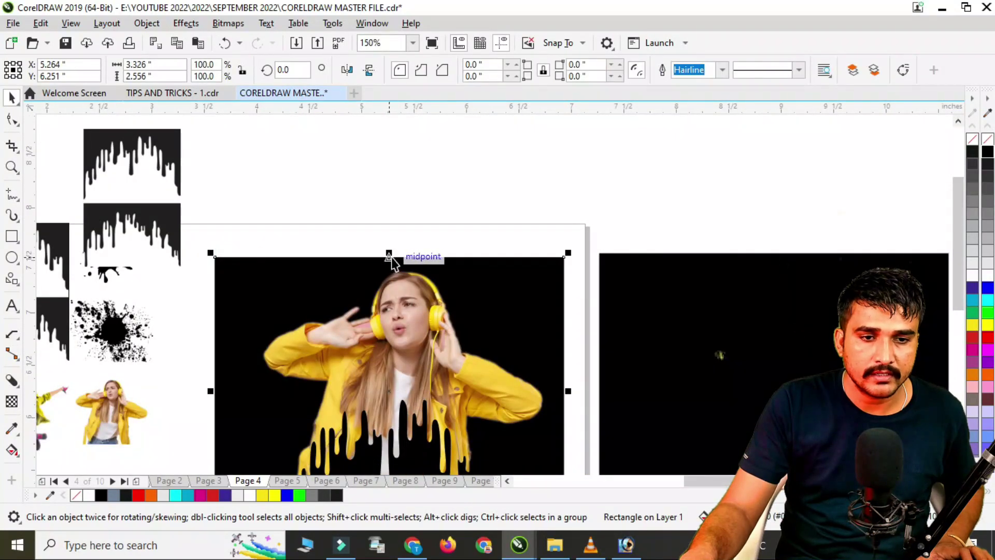
left_click_drag(390, 254, 390, 173)
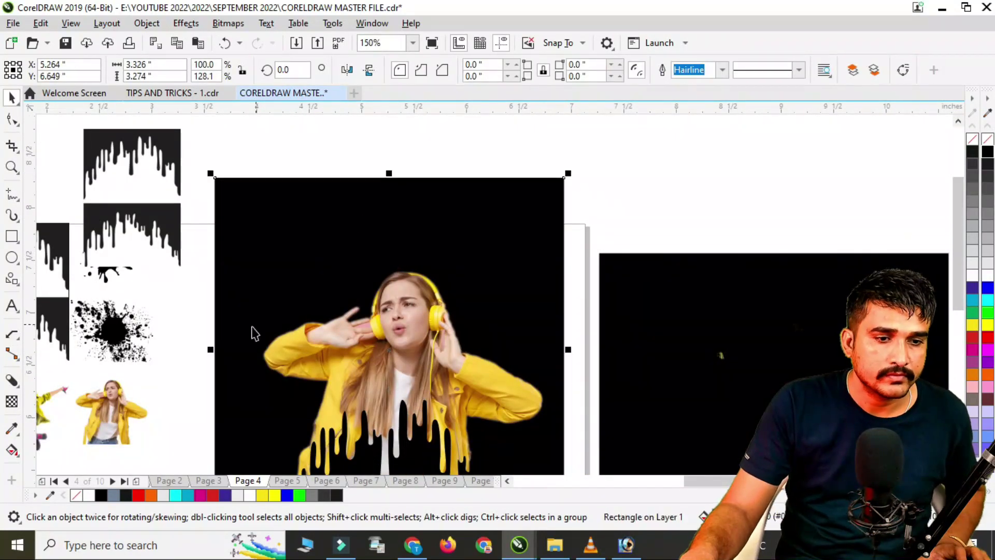
Step: Copy the dense ink-splatter bitmap to the empty area above the second black rectangle
left_click(137, 337)
left_click_drag(97, 344, 654, 189)
scroll(654, 188, "up", 2)
Step: Outline-trace the copied ink-splatter bitmap as line art, reducing the bitmap size and keeping the default trace settings
right_click(659, 189)
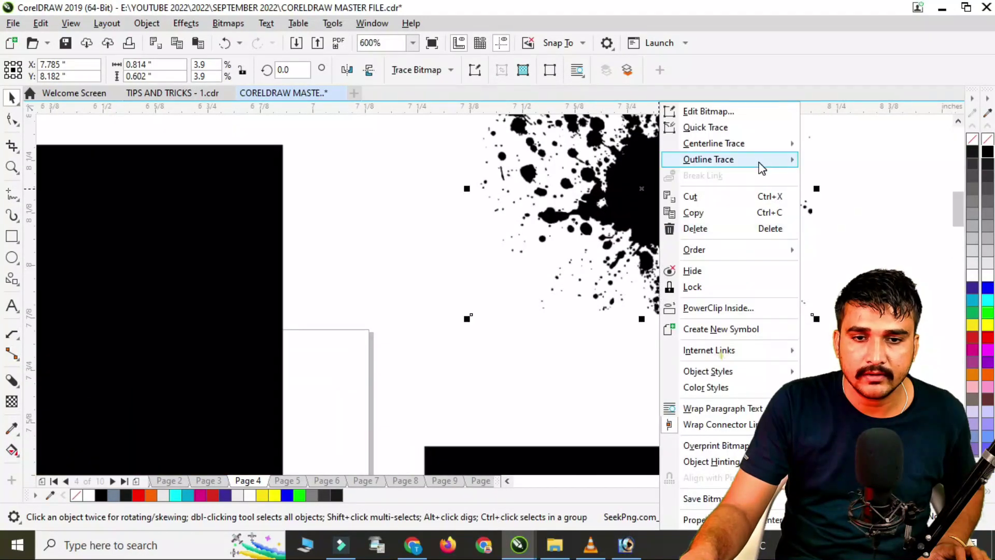
mouse_move(760, 160)
left_click(838, 163)
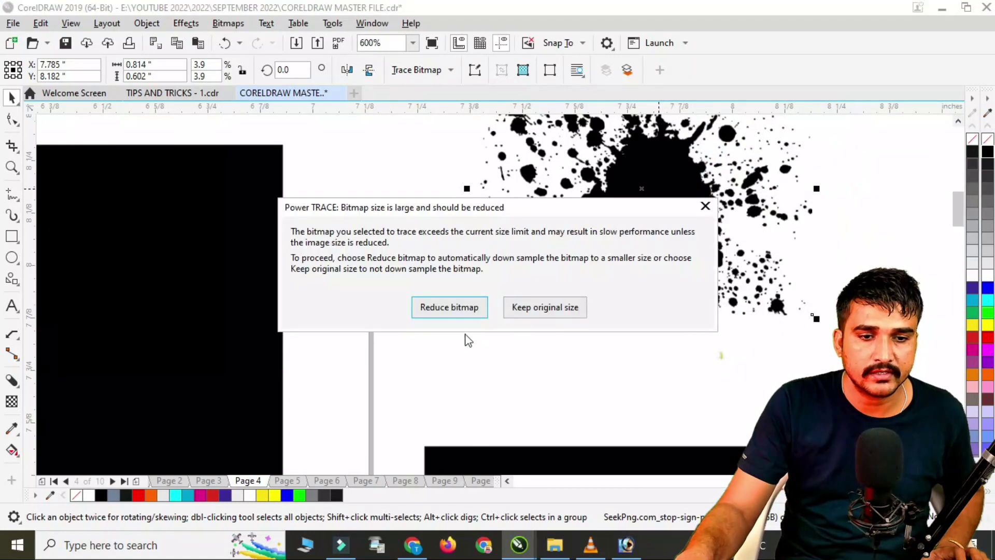
left_click(456, 314)
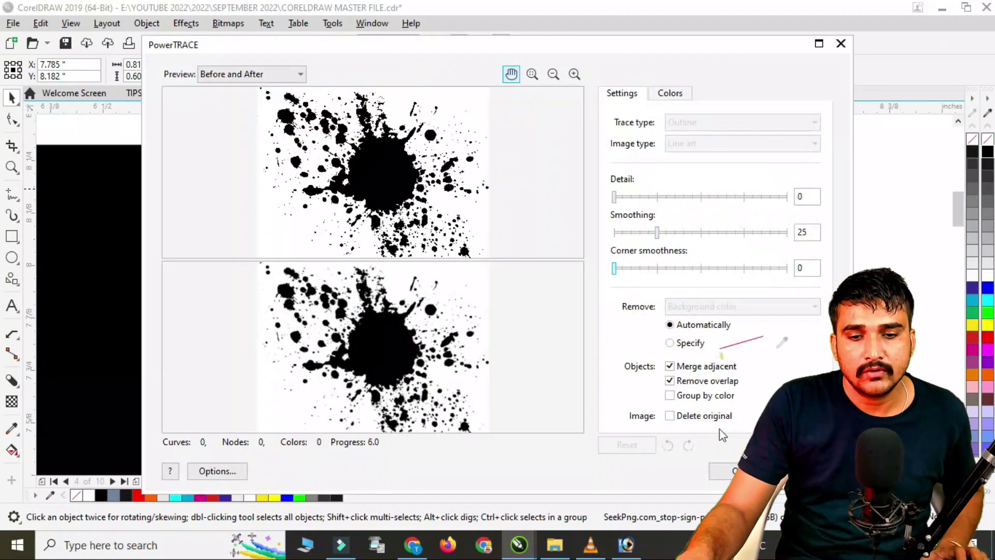
left_click(732, 471)
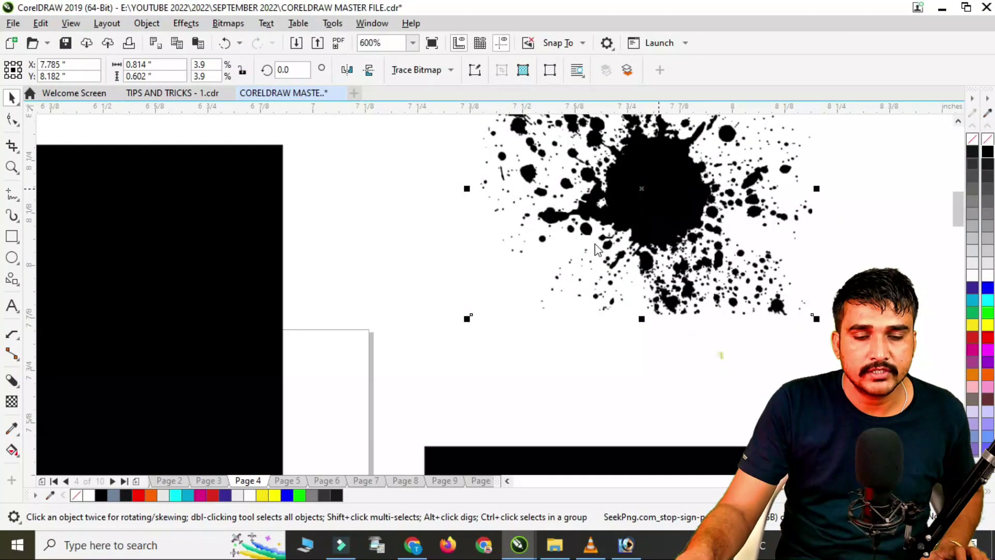
Step: Move the traced ink splatter onto the black rectangle beside the woman's head and fill it yellow
left_click_drag(675, 220, 313, 362)
scroll(453, 256, "down", 2)
scroll(336, 335, "down", 1)
scroll(271, 372, "up", 1)
left_click_drag(558, 179, 356, 335)
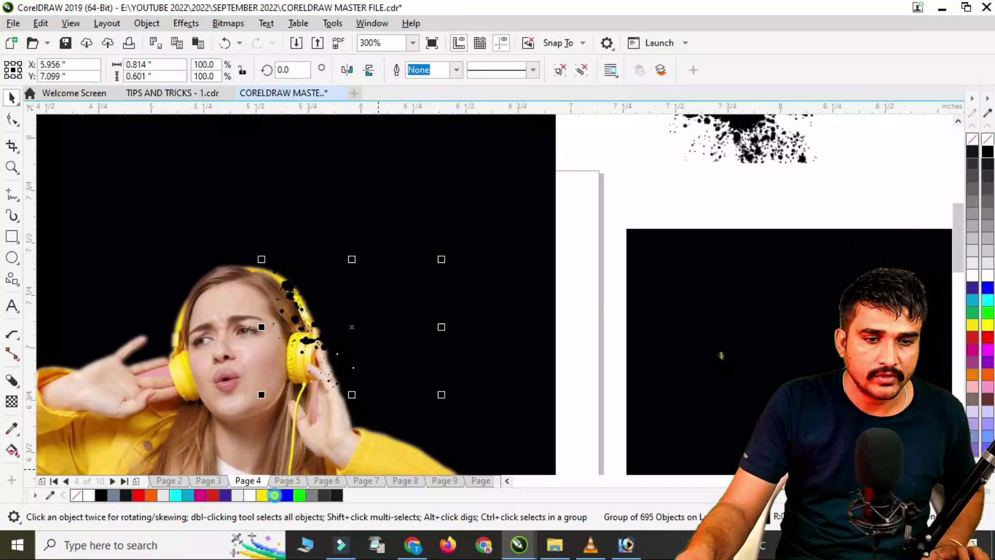
left_click(275, 496)
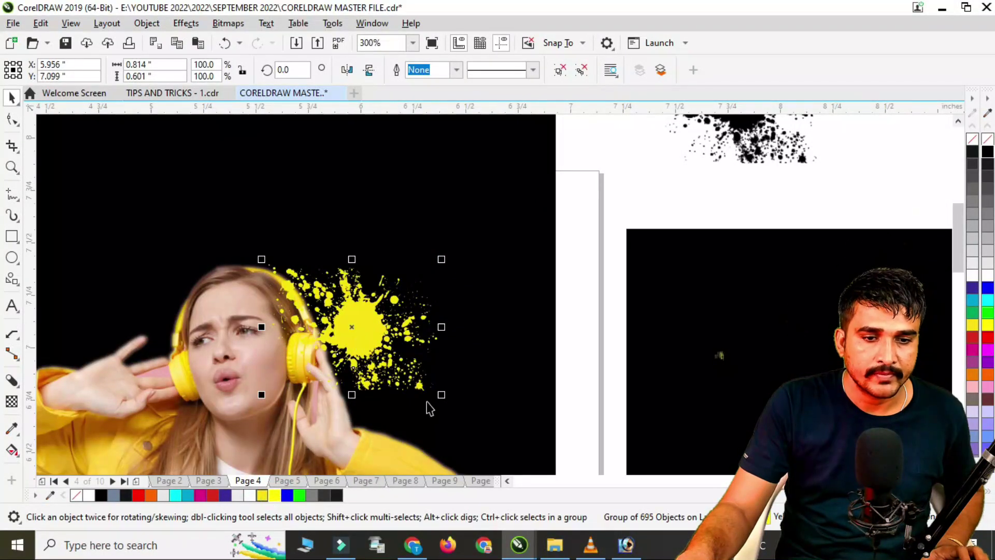
Step: Enlarge the yellow splatter to about 1.927 × 1.424 in and bring the woman's photo in front of it
left_click_drag(444, 392, 558, 438)
scroll(558, 438, "down", 1)
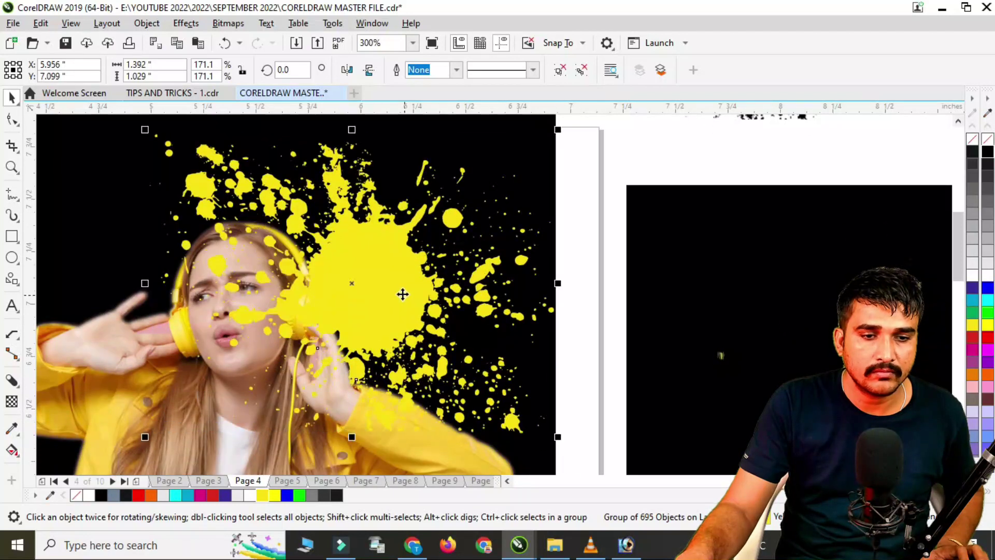
scroll(443, 228, "down", 2)
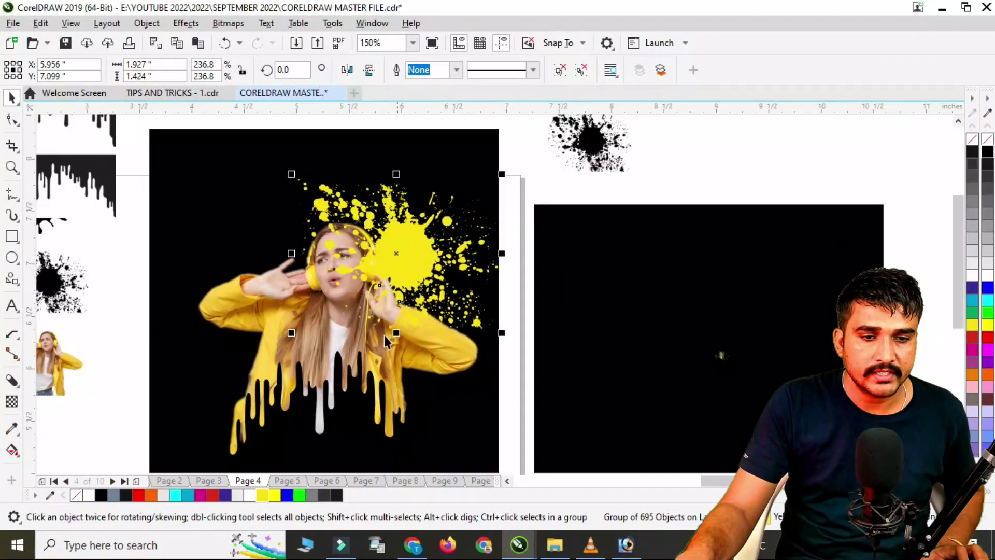
left_click(311, 383)
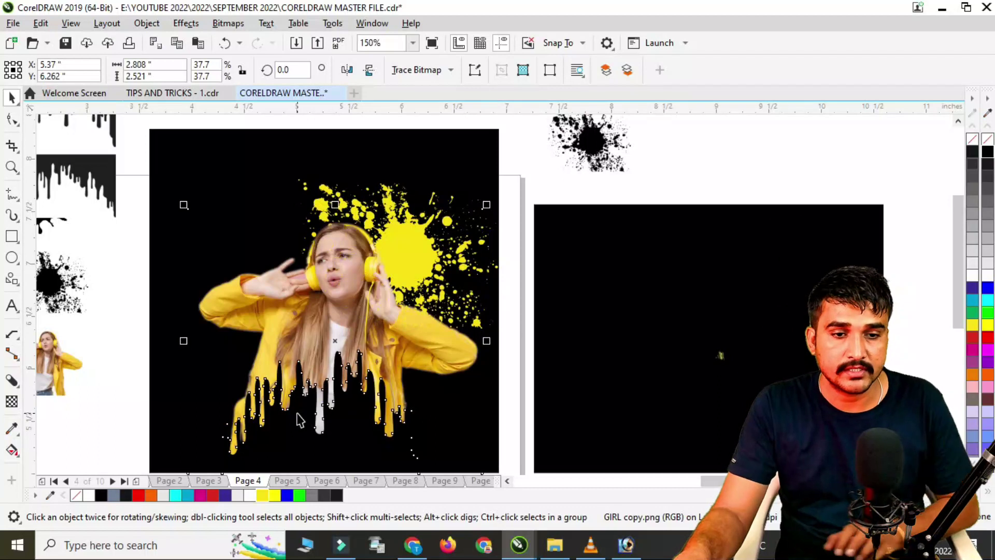
Step: Enlarge the yellow splatter behind the woman to about 2.719 × 2.009 in
left_click(422, 201)
left_click(388, 189)
left_click_drag(502, 334, 543, 363)
scroll(494, 373, "down", 2)
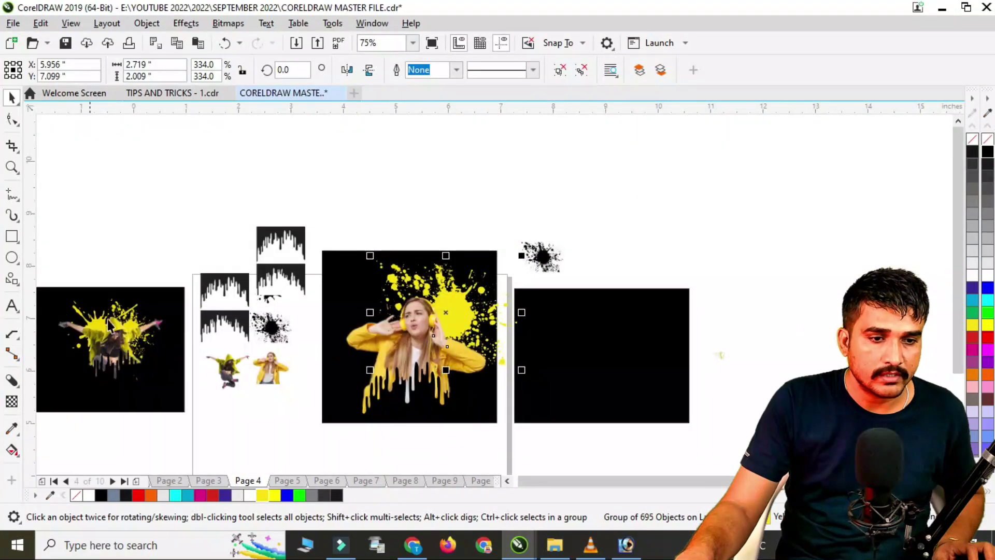
Step: Move the two source splatter bitmaps to empty space above and below the small images and delete the duplicate drip bitmap
left_click(273, 327)
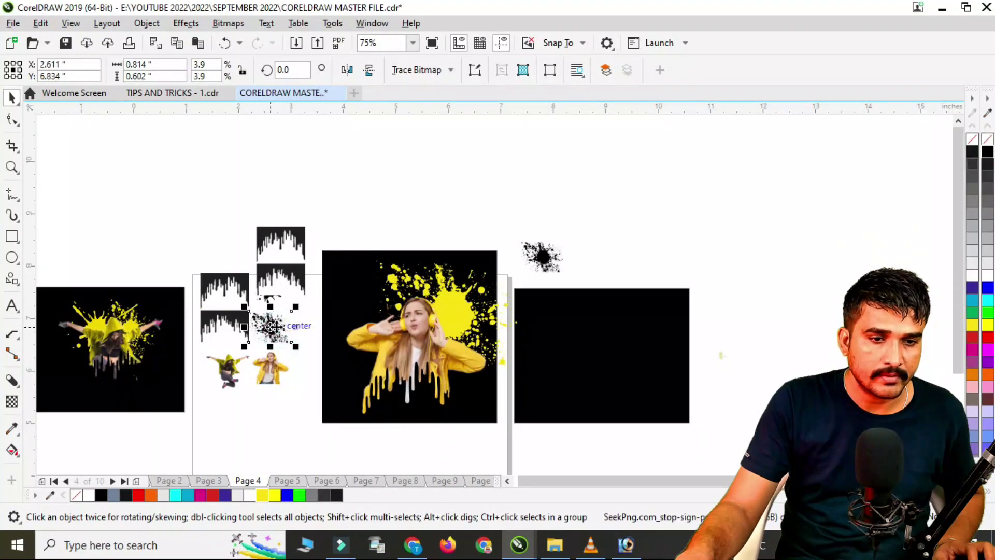
scroll(284, 294, "up", 2)
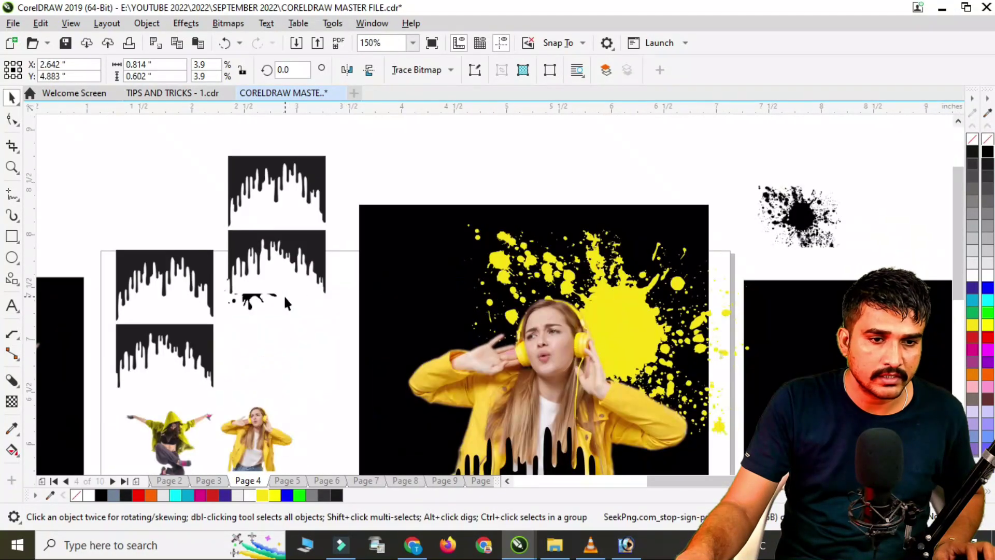
left_click(283, 239)
left_click_drag(251, 287, 271, 173)
left_click(321, 155)
key("Delete")
Step: Outline-trace the long-armed splatter bitmap as line art with the default trace settings
scroll(271, 174, "up", 6)
right_click(260, 227)
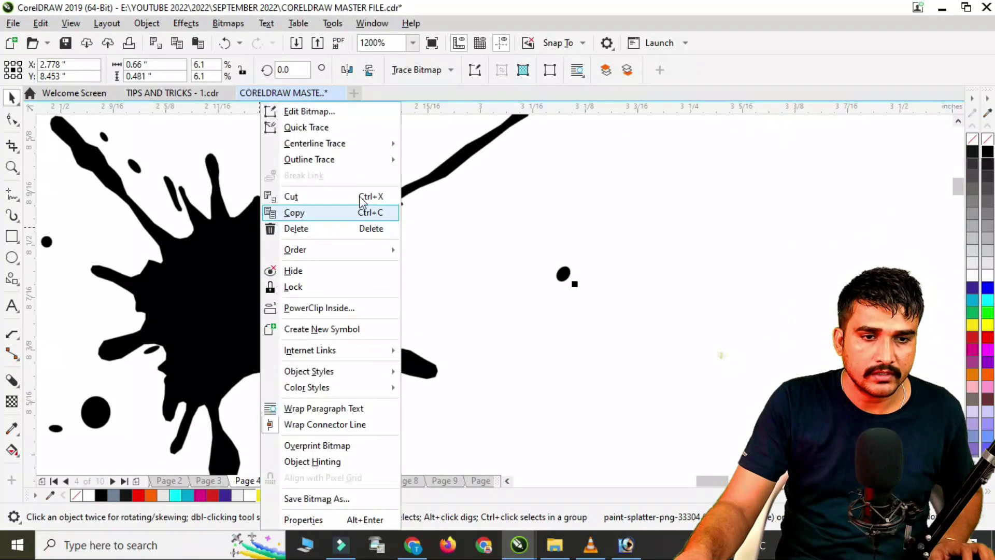
left_click(348, 159)
left_click(463, 167)
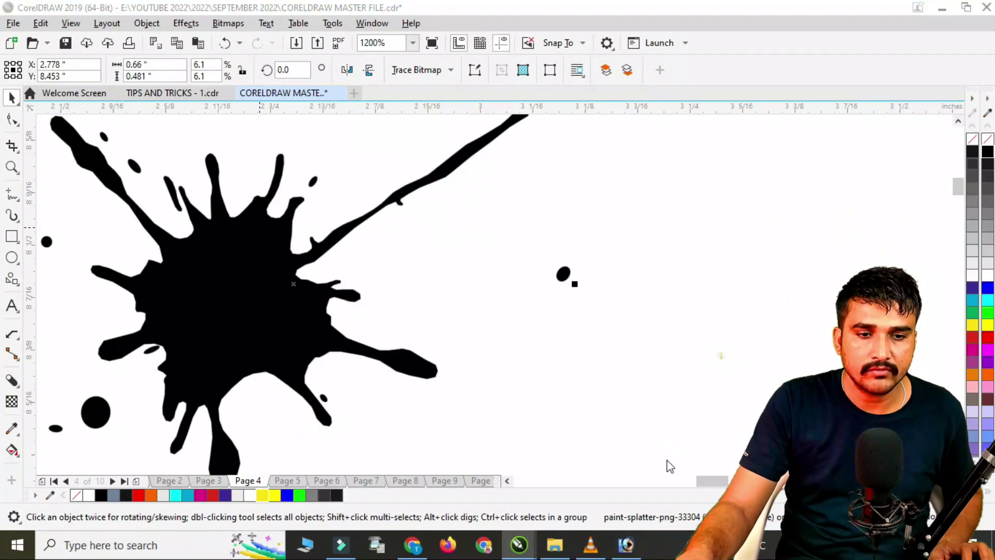
left_click(741, 472)
Step: Place the traced long-armed splatter behind the woman's raised hand, filled yellow and enlarged to about 2.609 × 1.901 in
scroll(309, 278, "down", 2)
mouse_move(281, 262)
left_mouse_down()
mouse_move(505, 316)
mouse_move(576, 319)
left_mouse_up()
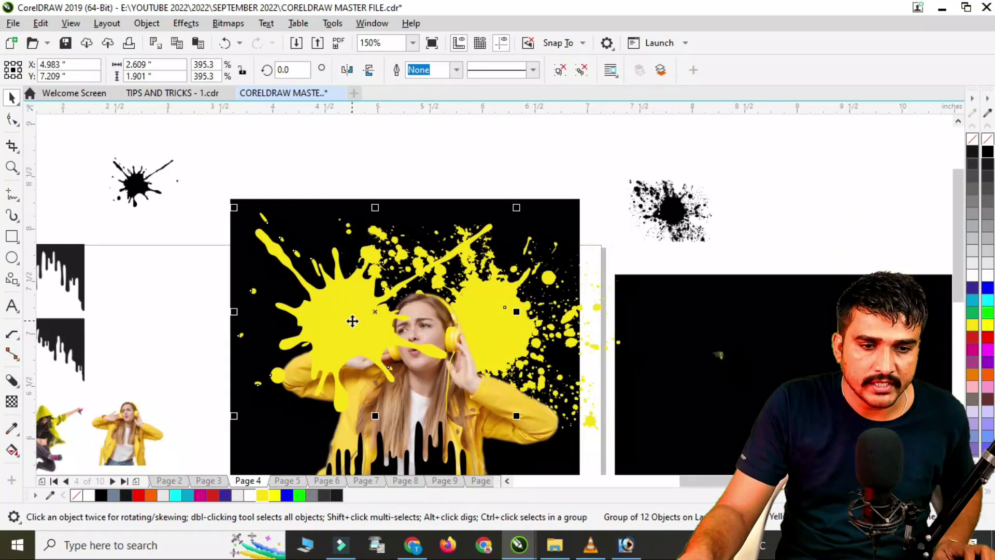
left_click(428, 406)
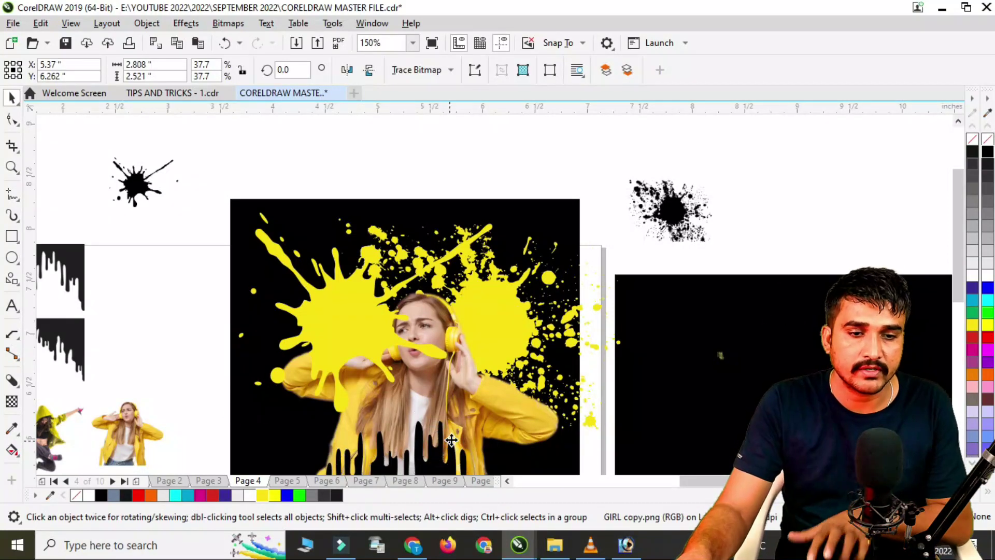
left_click(395, 197)
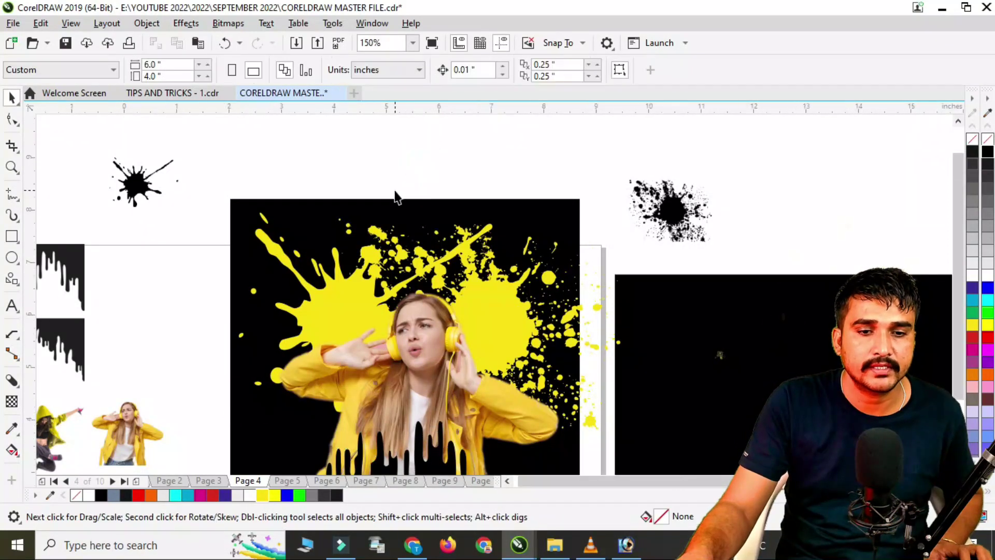
Step: PowerClip the woman's photo and both yellow splatters inside the black rectangle behind them
scroll(395, 197, "down", 3)
scroll(419, 232, "up", 3)
left_click_drag(173, 138, 640, 440)
left_click_drag(444, 257, 710, 313)
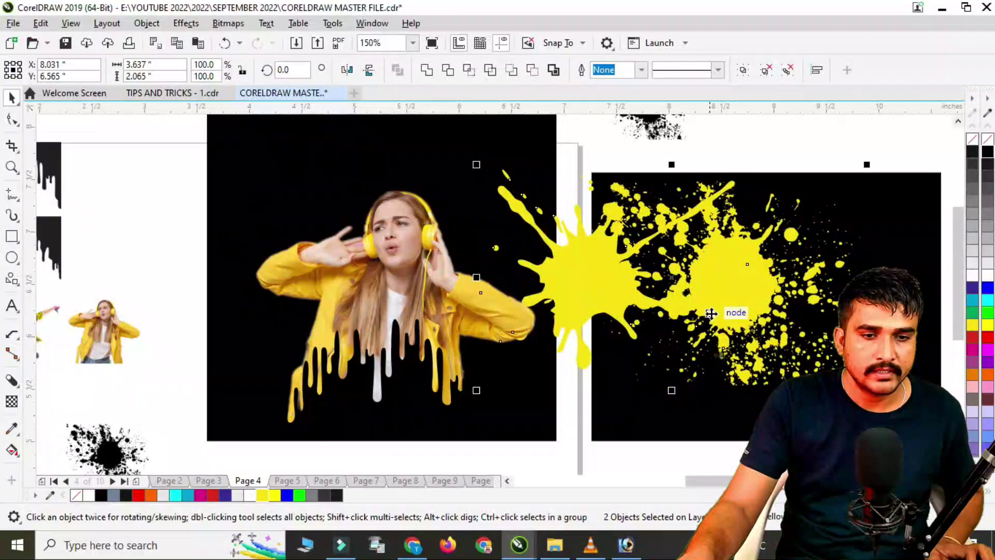
key("ctrl+z")
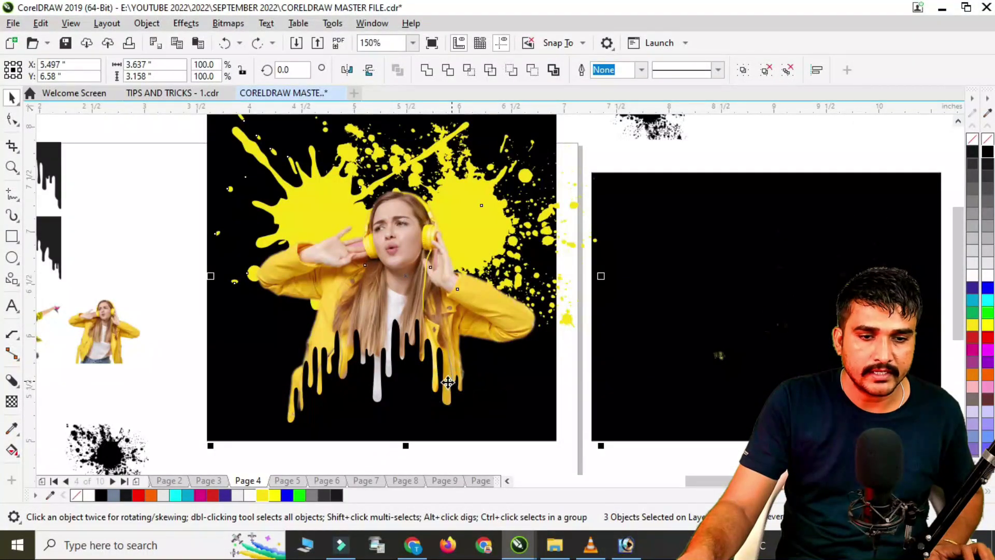
right_click(448, 382)
left_click(537, 316)
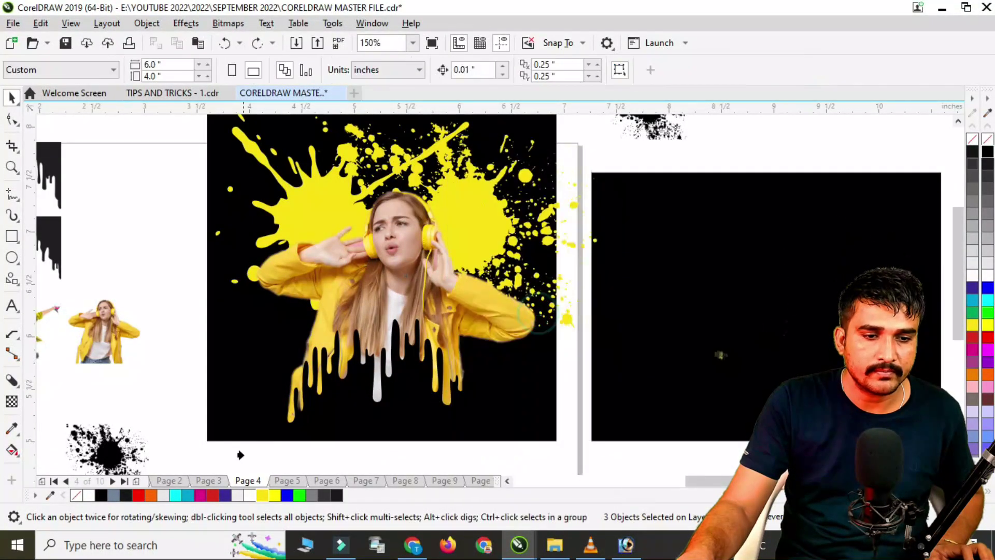
left_click(213, 422)
scroll(407, 311, "down", 2)
scroll(412, 323, "up", 4)
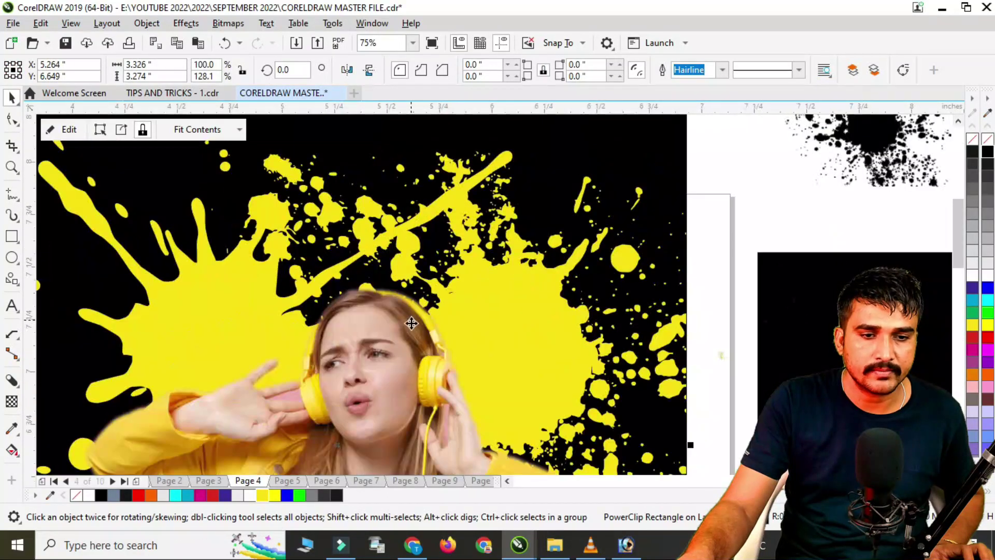
Step: Copy the jumping dancer's photo onto the second black rectangle and enlarge it to about 1.985 × 1.623 in
scroll(449, 275, "down", 3)
scroll(226, 342, "down", 1)
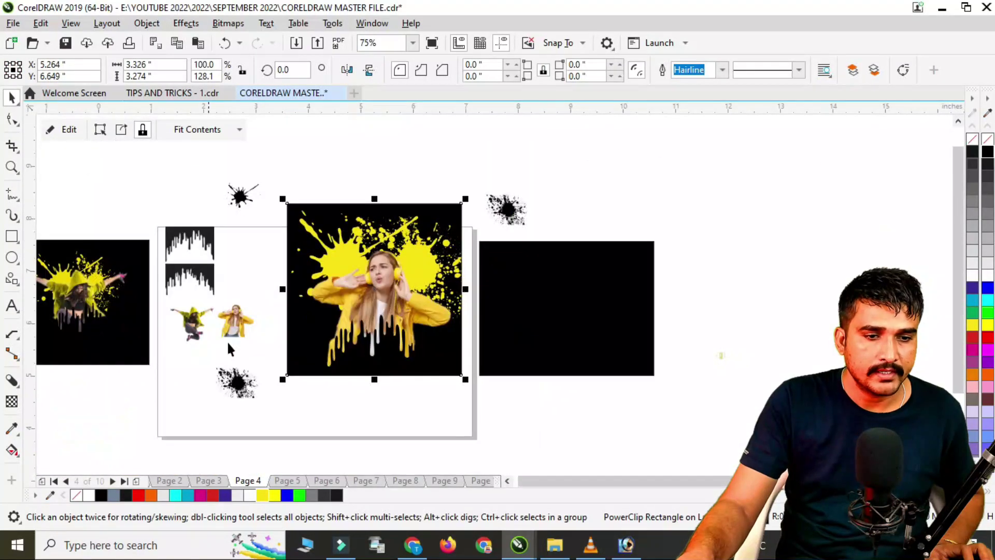
left_click_drag(190, 330, 569, 310)
scroll(628, 343, "up", 4)
left_click_drag(486, 304, 591, 382)
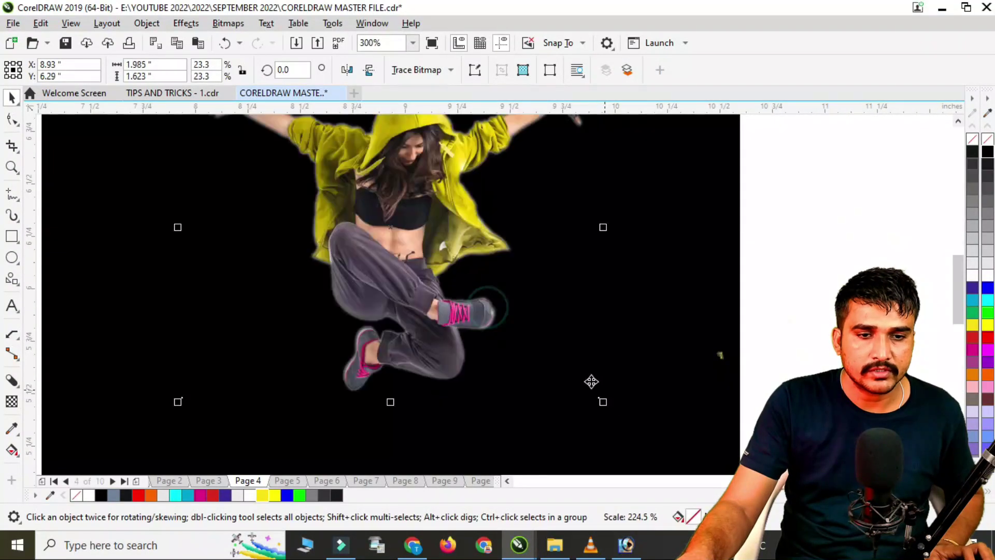
scroll(556, 371, "down", 2)
Step: Crop the dancer's photo to her upper body and outstretched arms, cutting off the lower legs
left_click(12, 146)
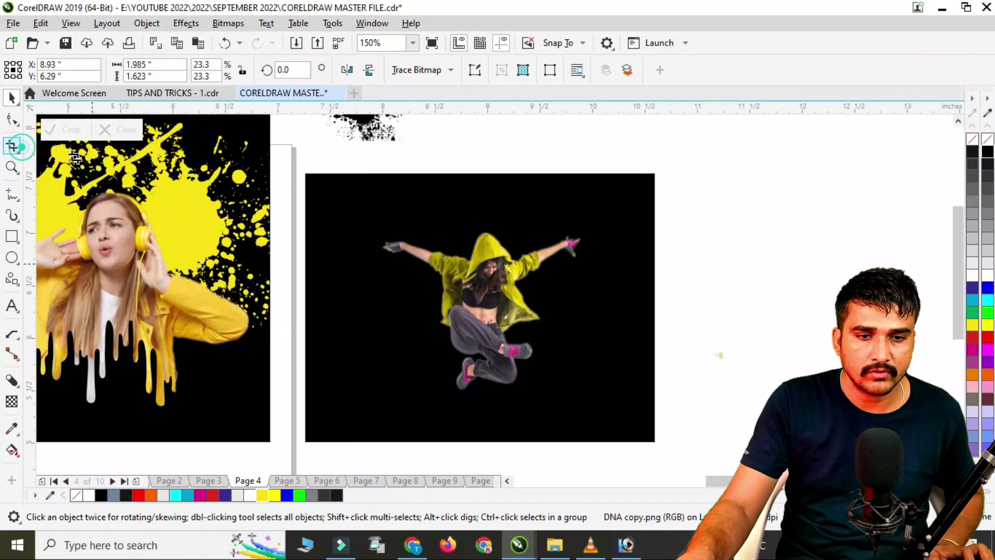
scroll(617, 312, "up", 2)
left_click_drag(148, 148, 581, 352)
double_click(548, 355)
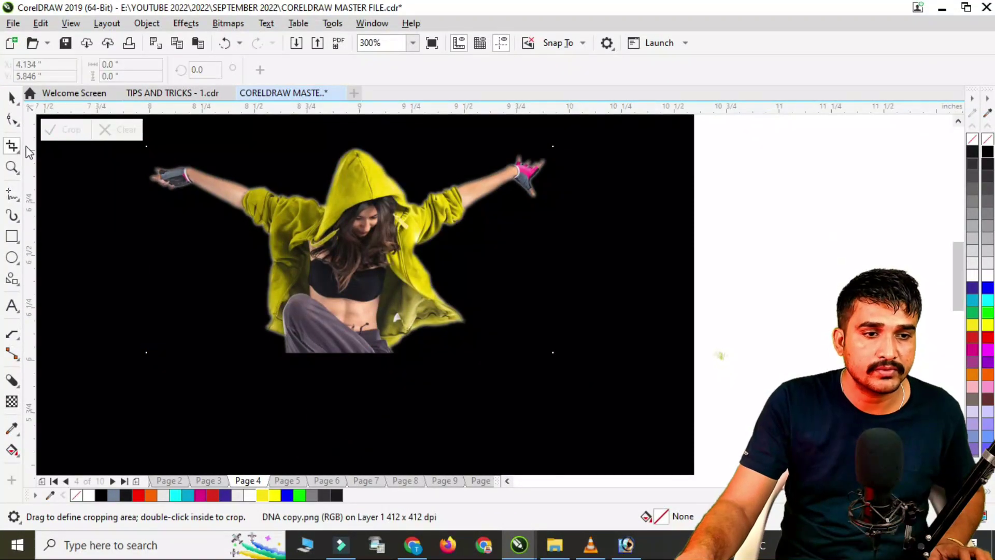
Step: Enlarge the cropped dancer photo to about 2.695 × 1.367 in on the second black rectangle
left_click(12, 97)
scroll(400, 337, "down", 1)
left_click_drag(482, 351, 522, 372)
left_click(398, 304)
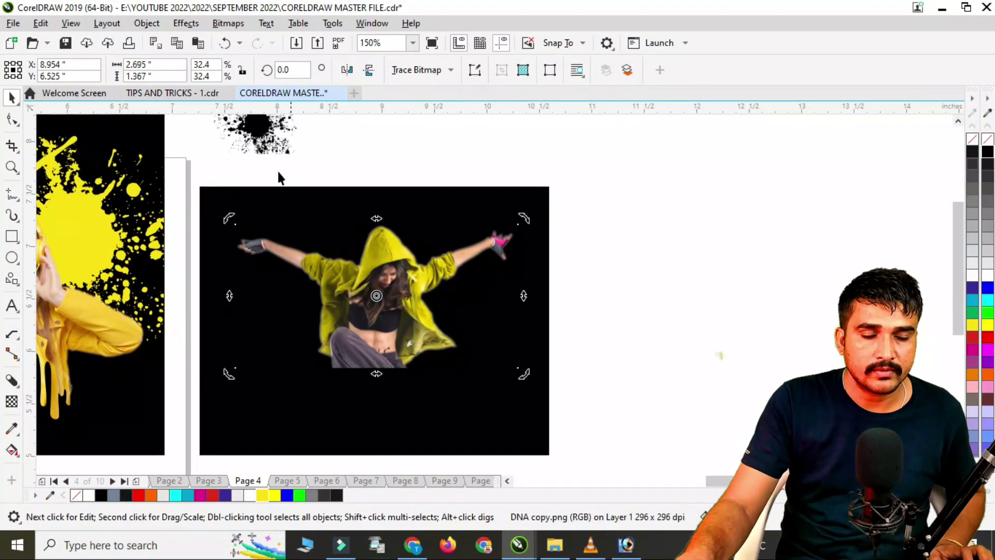
Step: Bring the double drip bitmap to the empty area above the second black rectangle
scroll(374, 285, "down", 2)
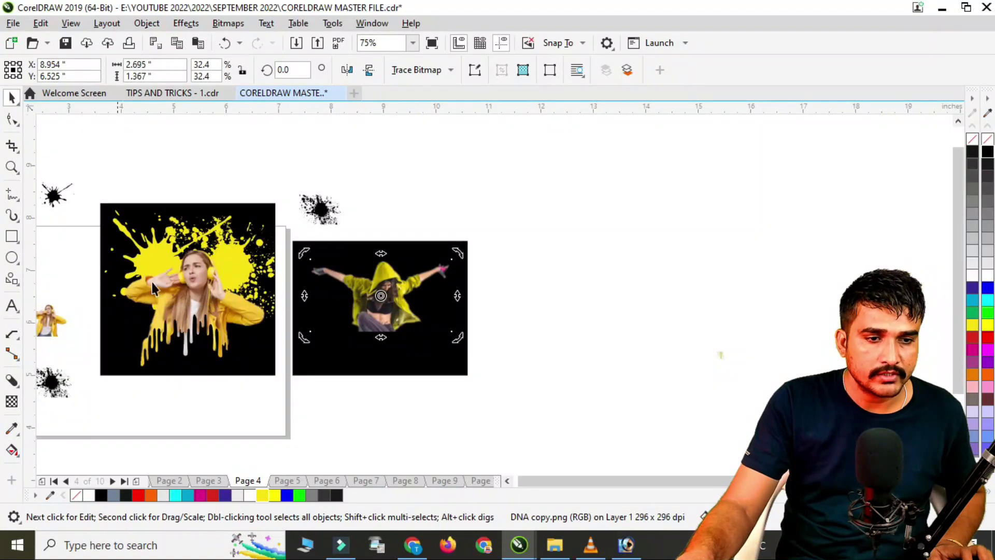
scroll(355, 377, "down", 3)
scroll(238, 363, "up", 3)
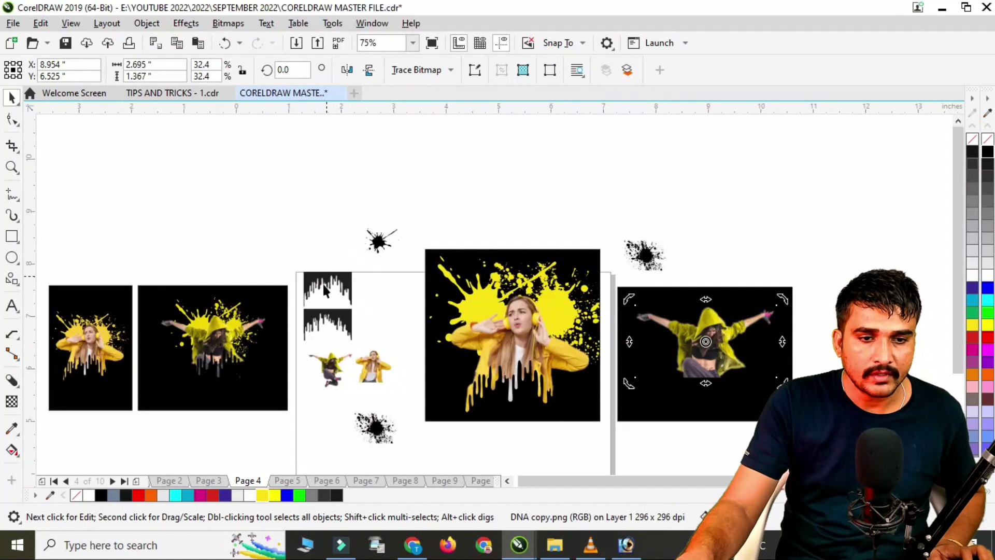
left_click_drag(322, 266, 723, 240)
left_click(320, 282)
left_click_drag(320, 283, 791, 228)
scroll(791, 232, "up", 4)
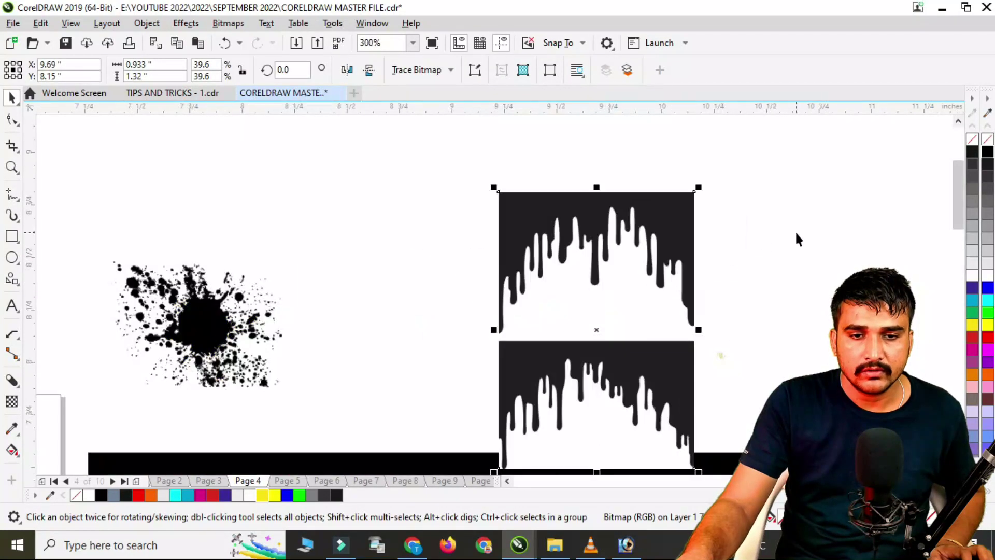
Step: Outline-trace the double drip bitmap as line art with the default trace settings
right_click(587, 223)
left_click(684, 160)
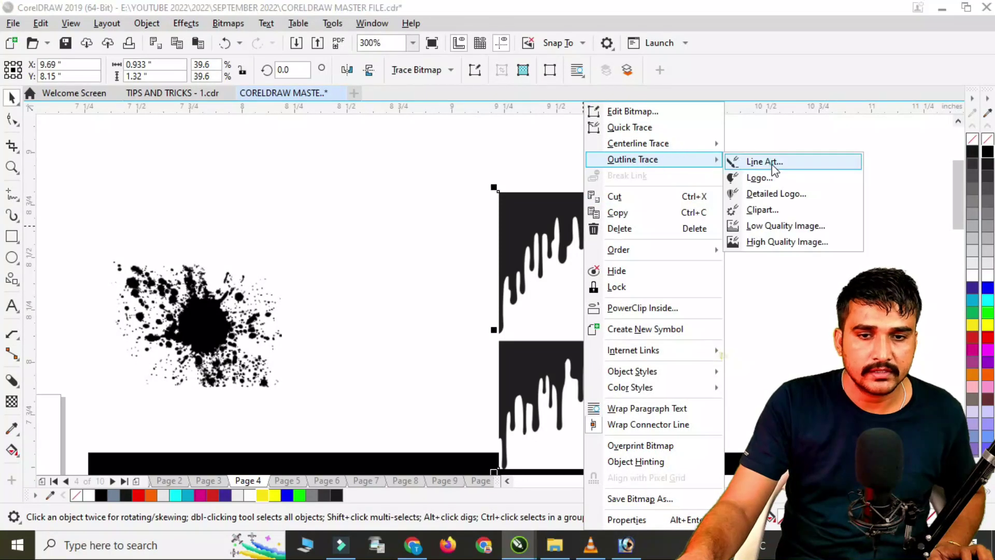
left_click(775, 164)
left_click(726, 467)
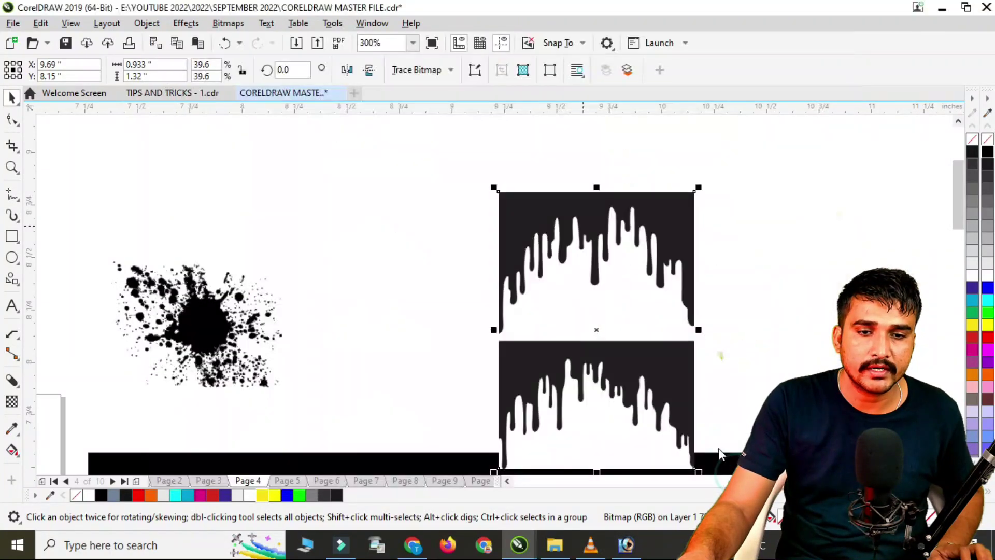
Step: Move the traced white drip shapes over the dancer's torso and delete the drip bitmap they came from
scroll(471, 184, "down", 2)
mouse_move(542, 237)
left_mouse_down()
mouse_move(581, 342)
mouse_move(552, 417)
left_mouse_up()
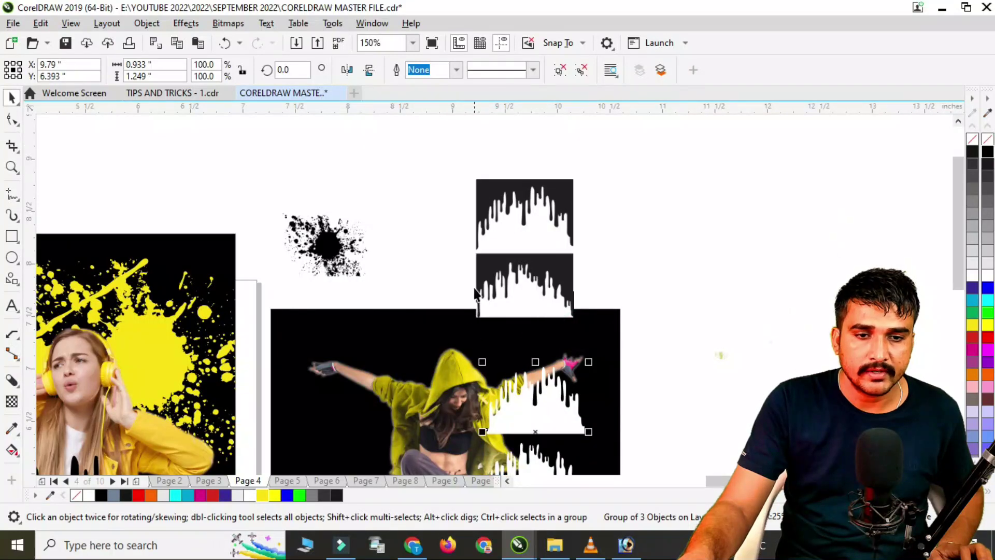
left_click(538, 235)
key("Delete")
left_click(563, 426)
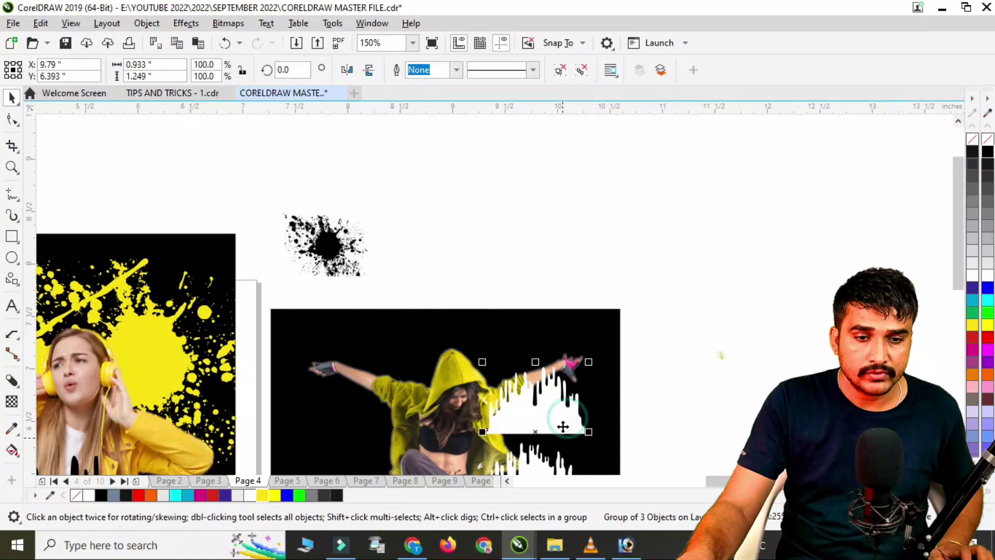
left_click_drag(563, 426, 499, 421)
scroll(480, 276, "down", 2)
scroll(487, 348, "up", 4)
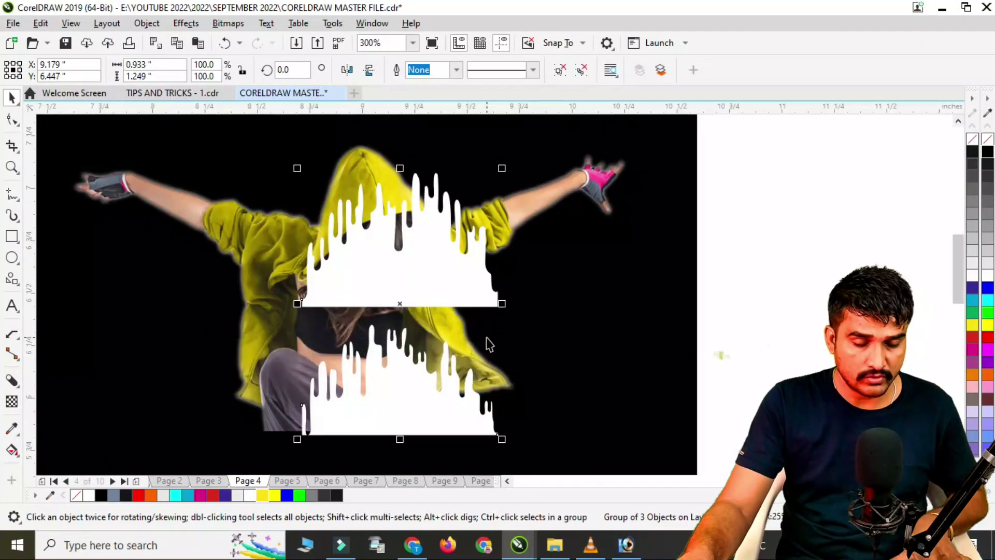
Step: Delete the lower traced drip shape and enlarge the upper one to about 1.341 × 0.917 in over the dancer's torso
left_click(403, 410, "ctrl")
key("Delete")
left_click(421, 249, "ctrl")
left_click_drag(421, 249, 355, 412)
left_click_drag(435, 332, 479, 300)
left_click_drag(360, 439, 392, 412)
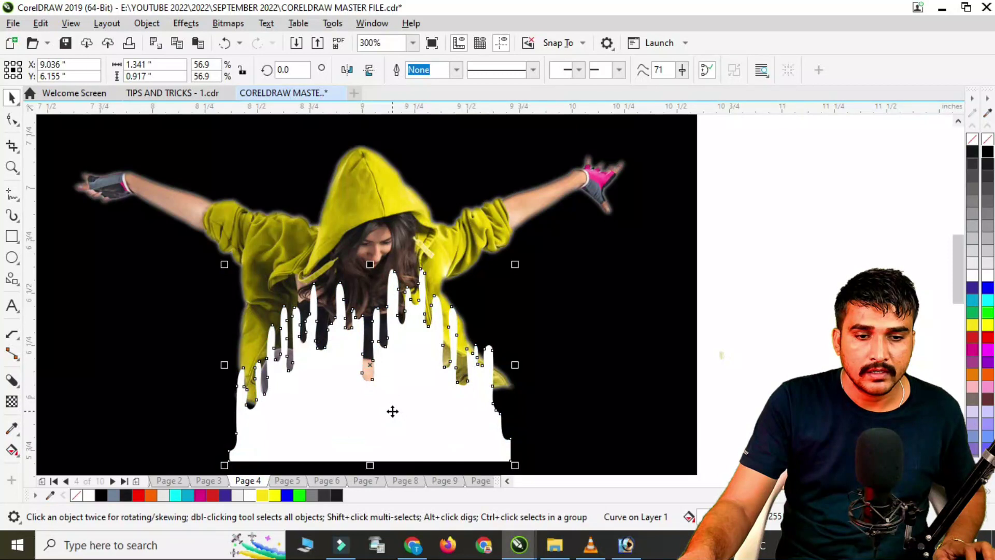
Step: Reposition the drip shape at the dancer's waist and reduce its height to about 0.826 in
left_click_drag(401, 338, 409, 382)
scroll(410, 264, "down", 1)
scroll(389, 379, "up", 1)
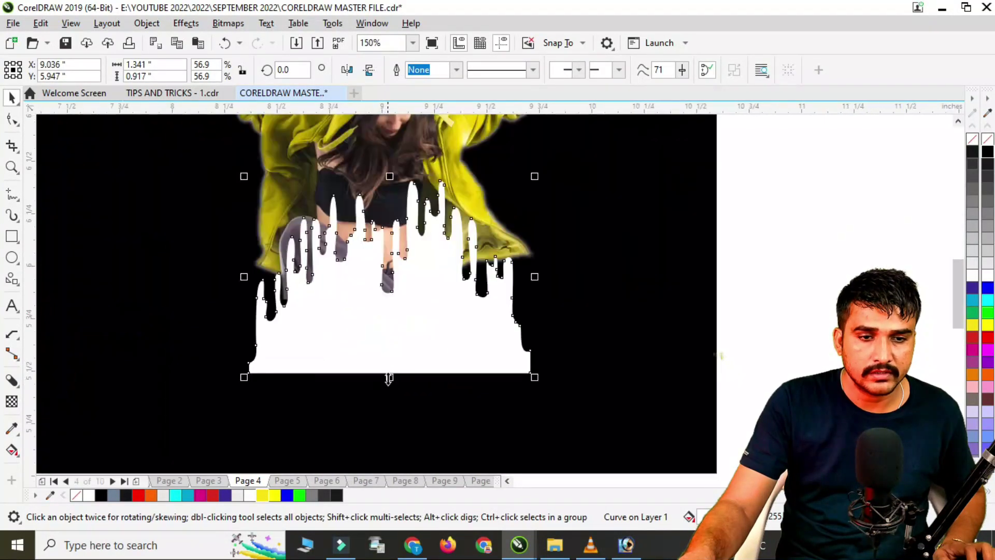
left_click_drag(426, 341, 428, 336)
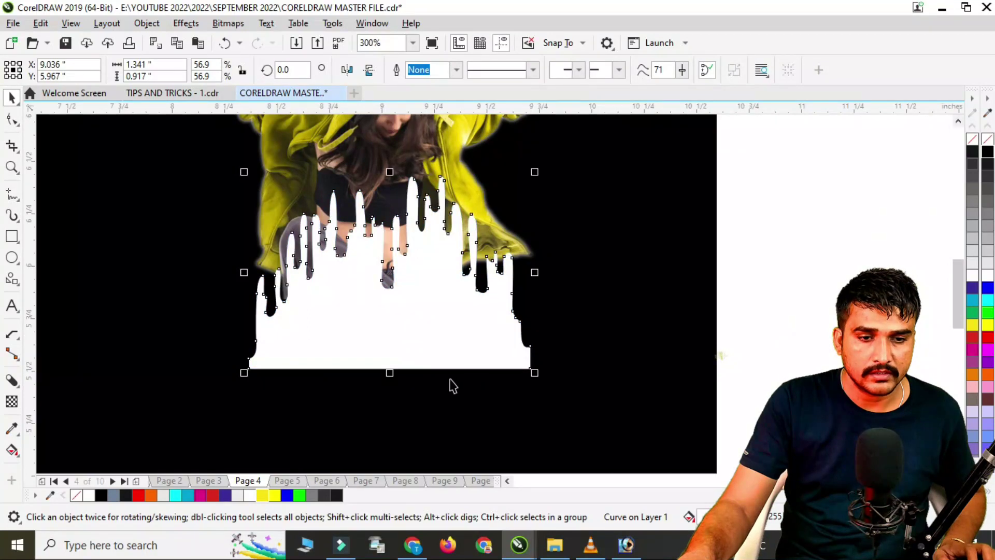
left_click_drag(390, 376, 422, 306)
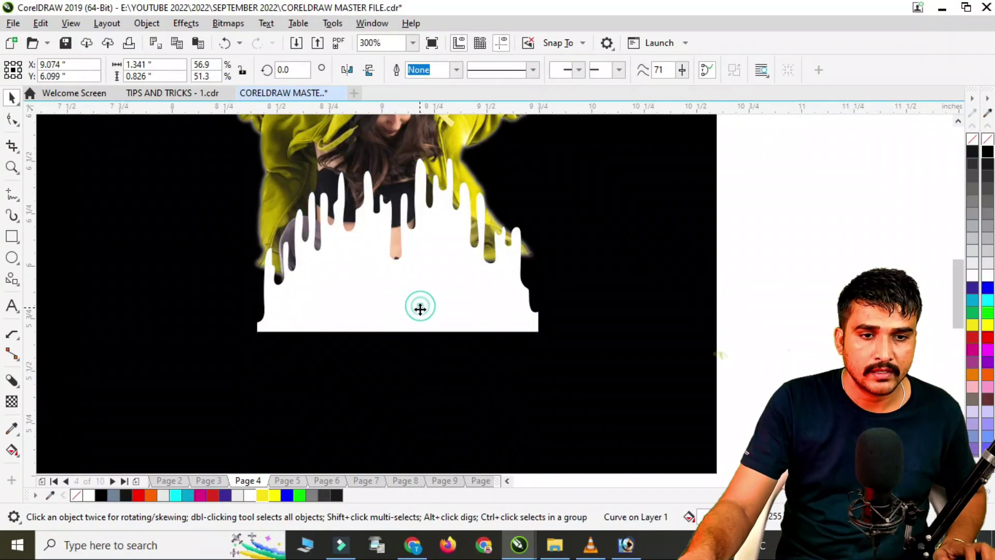
Step: Fine-tune the drip shape over the dancer's waist, trim her photo with it and delete the white drip shape
left_click_drag(395, 161, 422, 200)
mouse_move(424, 305)
left_mouse_down()
mouse_move(419, 280)
mouse_move(435, 289)
left_mouse_up()
scroll(433, 311, "down", 1)
left_click(412, 224, "shift")
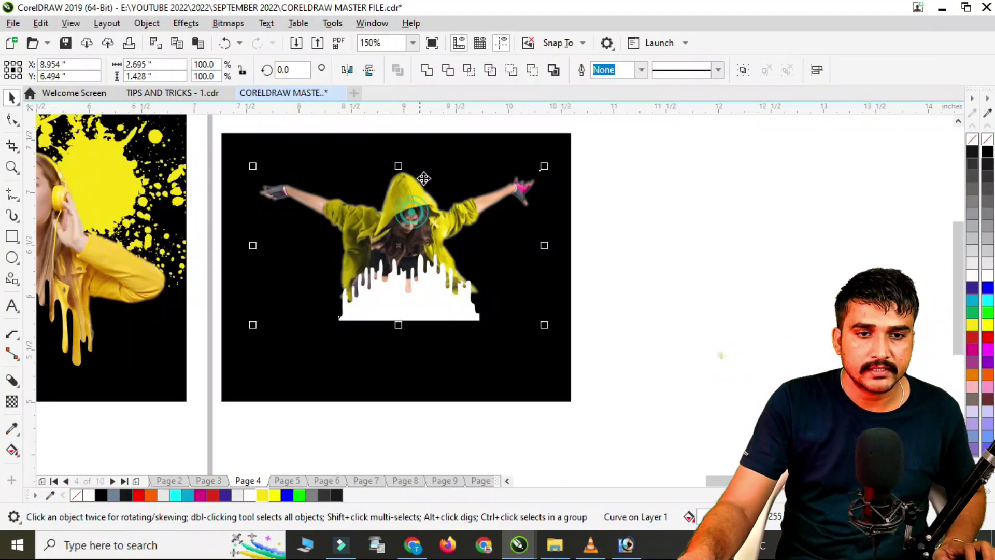
left_click(448, 70)
left_click_drag(429, 301, 487, 359)
key("Delete")
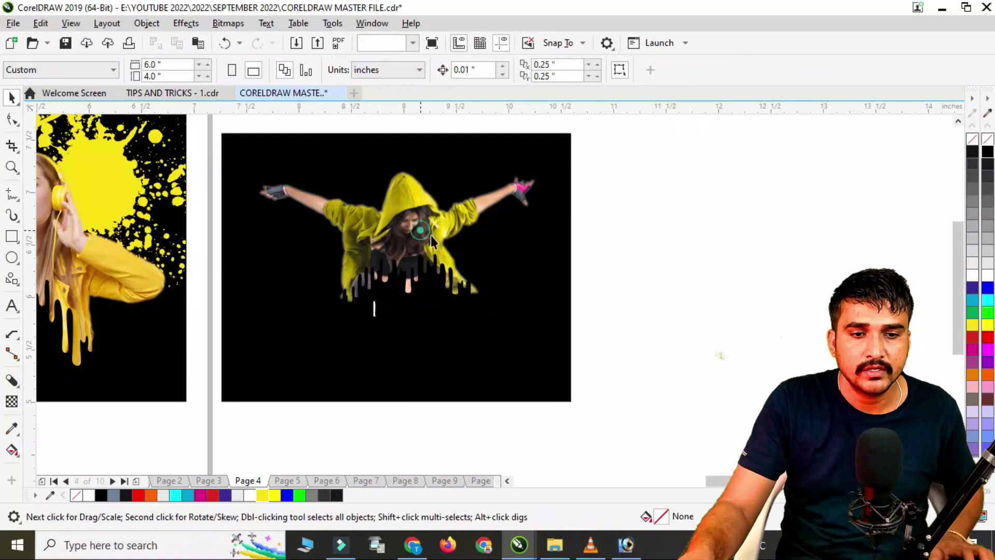
Step: Delete the leftover white sliver below the dancer's drips and enlarge her photo to about 3.126 × 1.586 in
left_click(537, 313)
left_click_drag(544, 318, 575, 334)
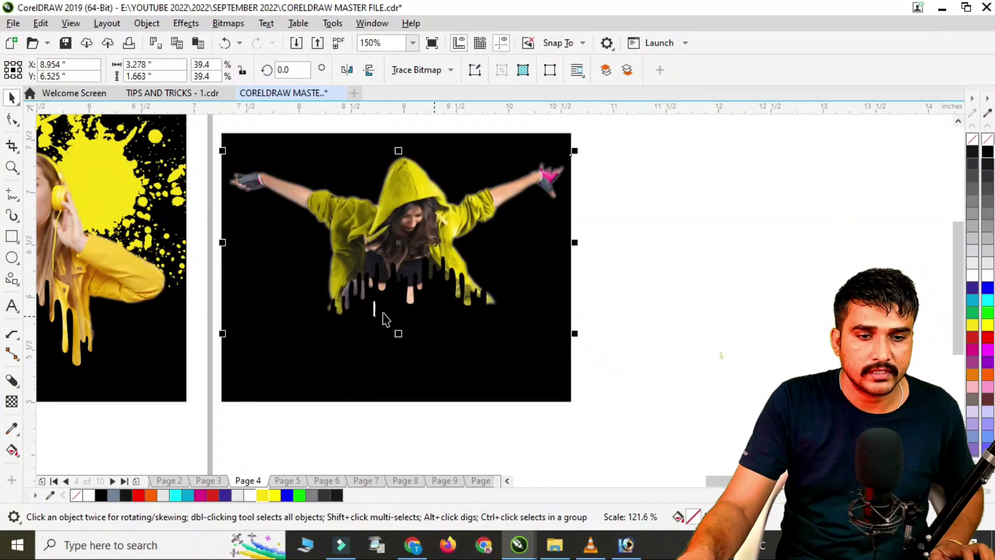
left_click_drag(355, 441, 422, 228)
key("Delete")
left_click(411, 245)
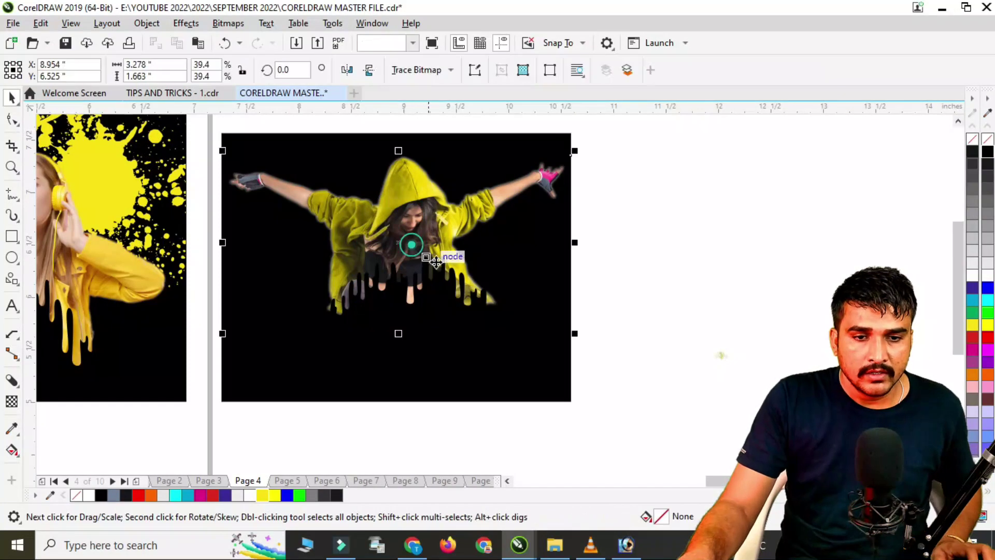
left_click_drag(574, 332, 567, 330)
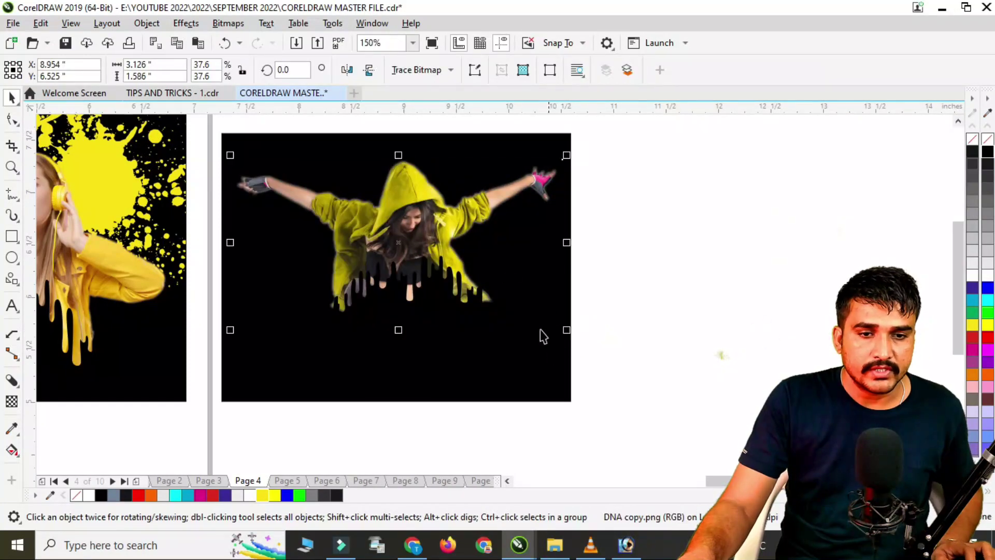
Step: Copy the right-hand yellow splatter out of the woman's PowerClip and paste it over the dancer artwork
scroll(503, 276, "down", 3)
left_click(400, 171)
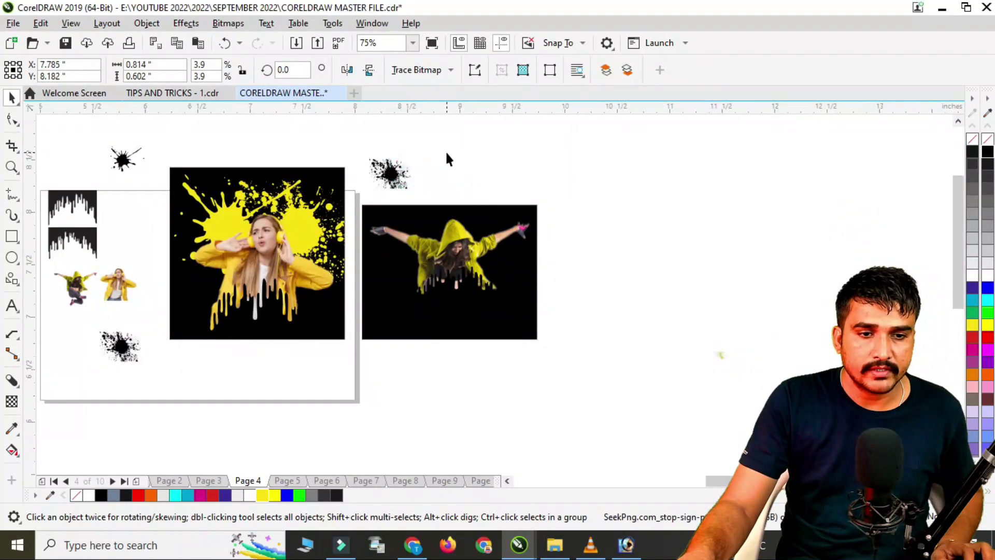
scroll(446, 158, "up", 3)
left_click(135, 227)
double_click(196, 225)
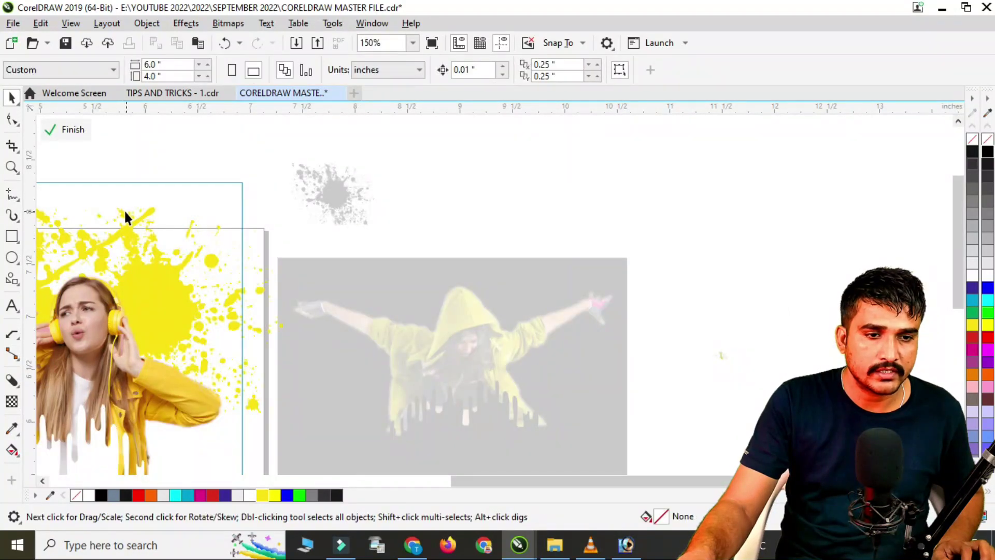
left_click(126, 213)
left_click_drag(143, 306, 639, 340)
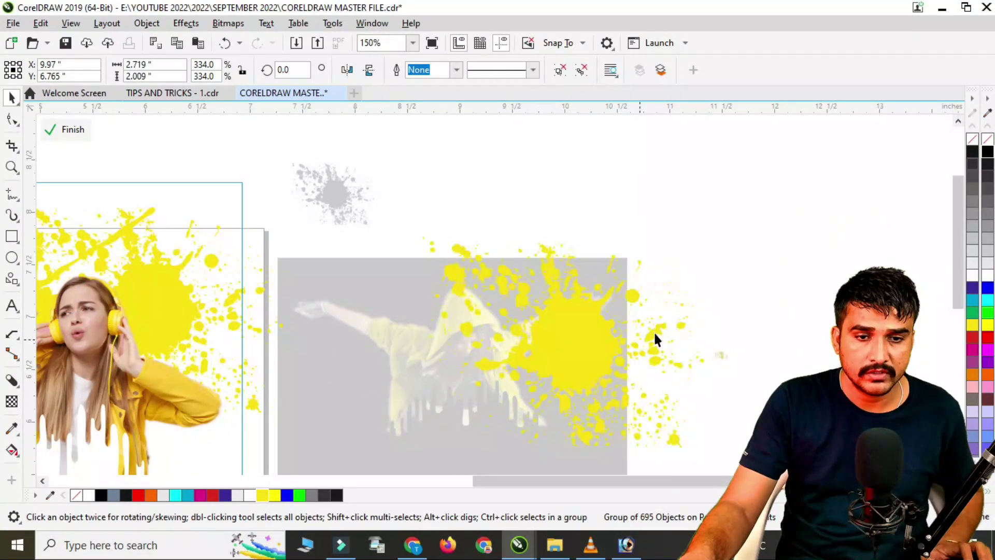
key("ctrl+x")
left_click(751, 248, "ctrl")
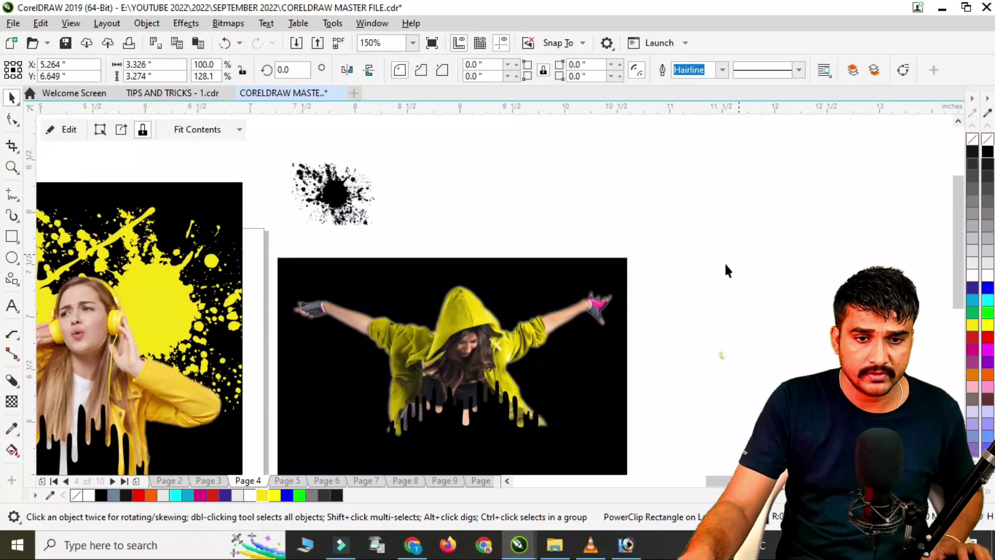
key("ctrl+z")
Step: Extend the black background behind the dancer upward to a height of about 3.483 in
left_click(291, 255)
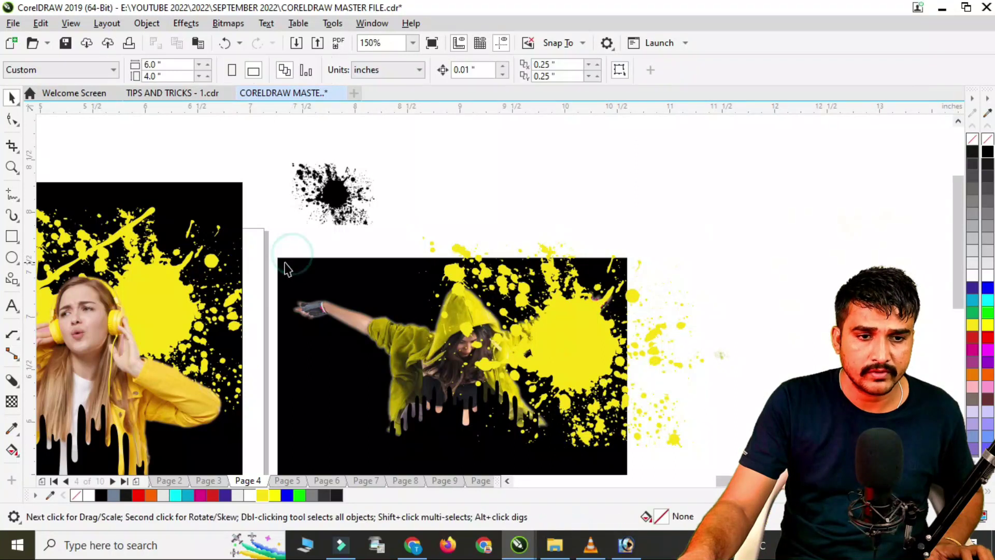
left_click(289, 260)
left_click_drag(452, 255, 456, 160)
Step: Reduce the pasted splatter to about 2.127 × 1.572 in beside the dancer's hood and fill it with olive yellow sampled from her hoodie
left_click(543, 293)
key("Escape")
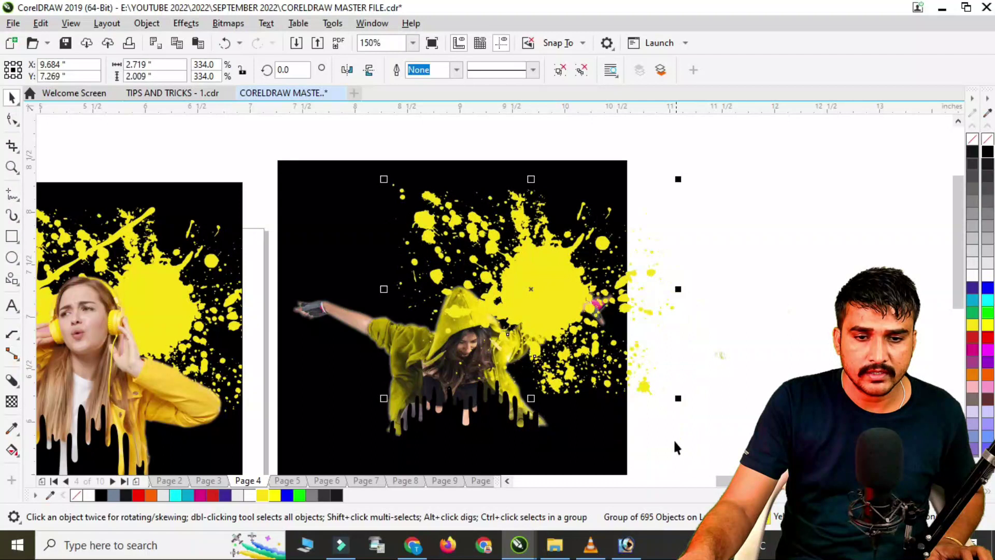
left_click_drag(683, 399, 652, 381)
left_click_drag(520, 293, 509, 297)
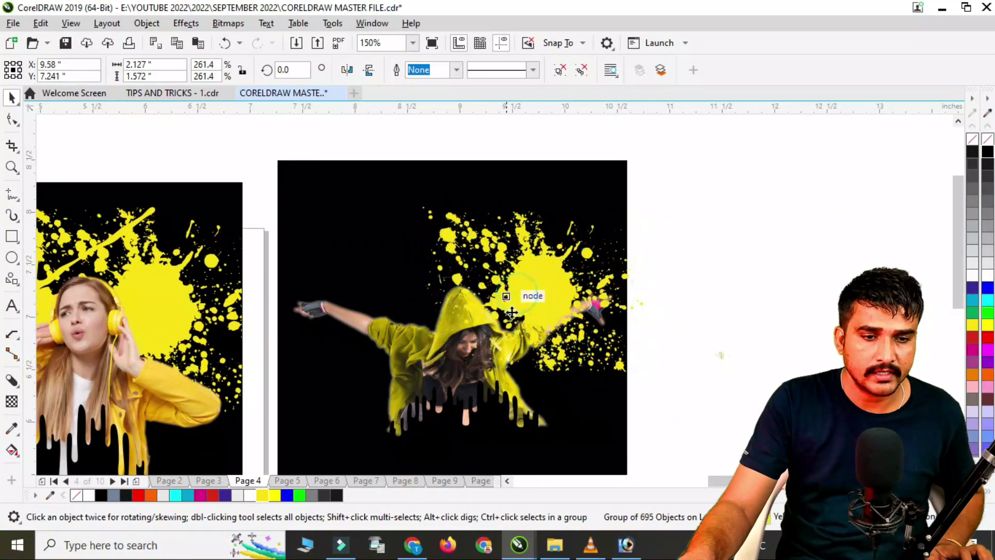
left_click(51, 495)
left_click(444, 326)
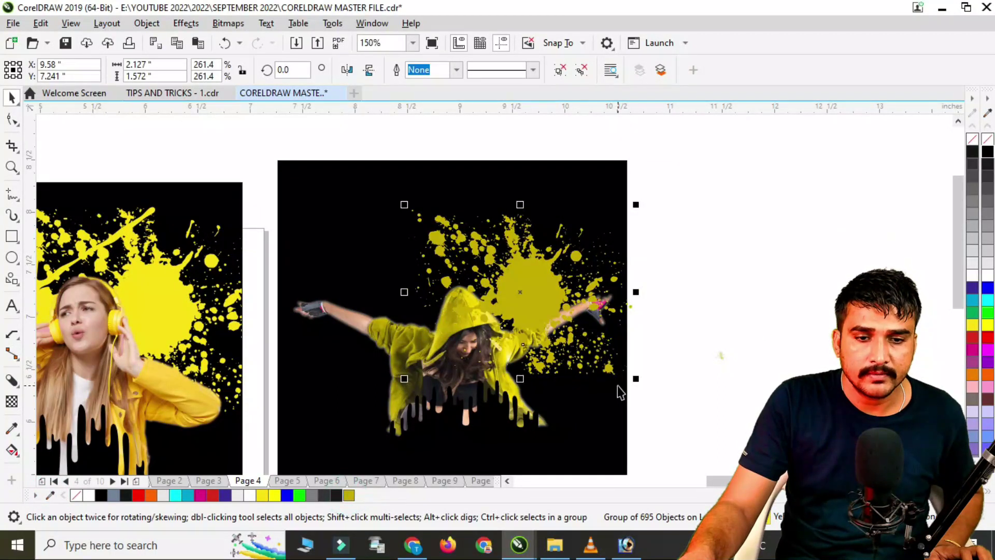
Step: Reduce the splatter to about 1.685 × 1.245 in, shift it toward the dancer's shoulder and bring her in front of it
left_click_drag(637, 379, 615, 362)
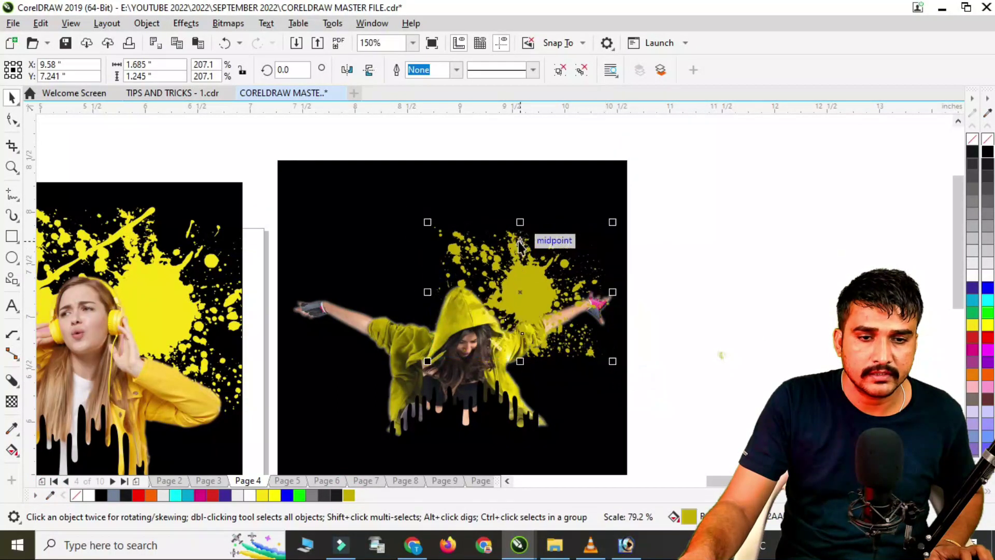
left_click_drag(541, 267, 522, 279)
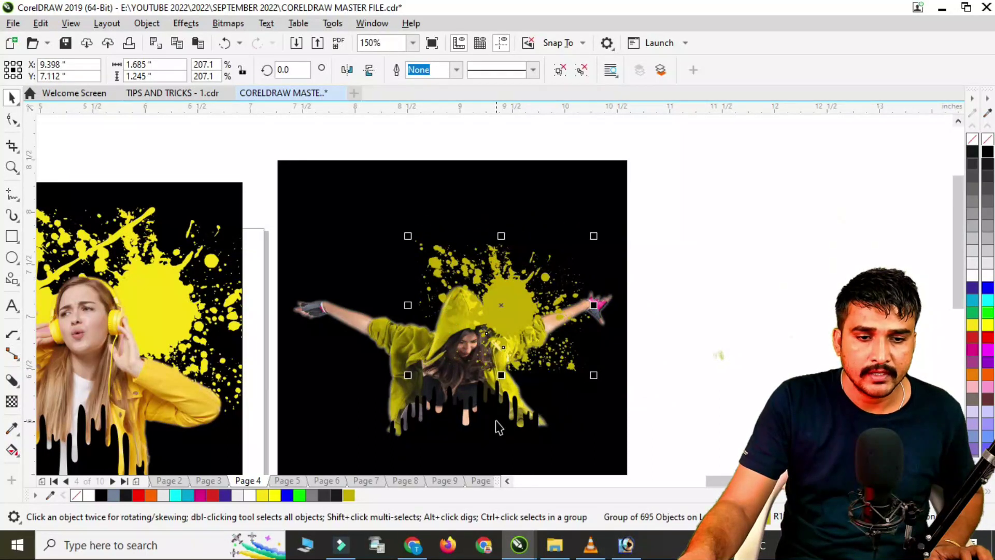
left_click(398, 420)
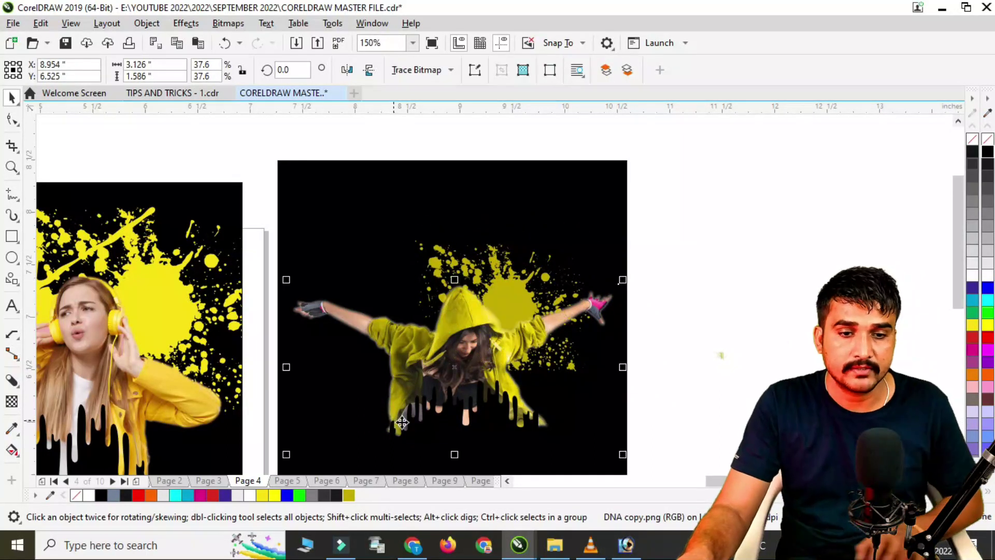
left_click(708, 269)
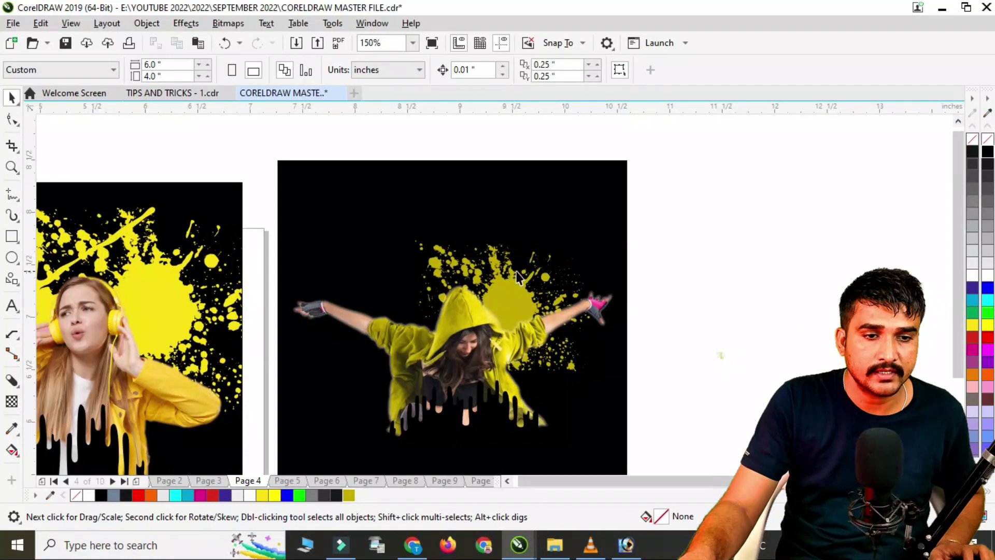
Step: Copy the large left-hand splatter from the woman's PowerClip onto the dancer artwork and fill it with the sampled olive yellow
key("F3")
left_click(220, 242)
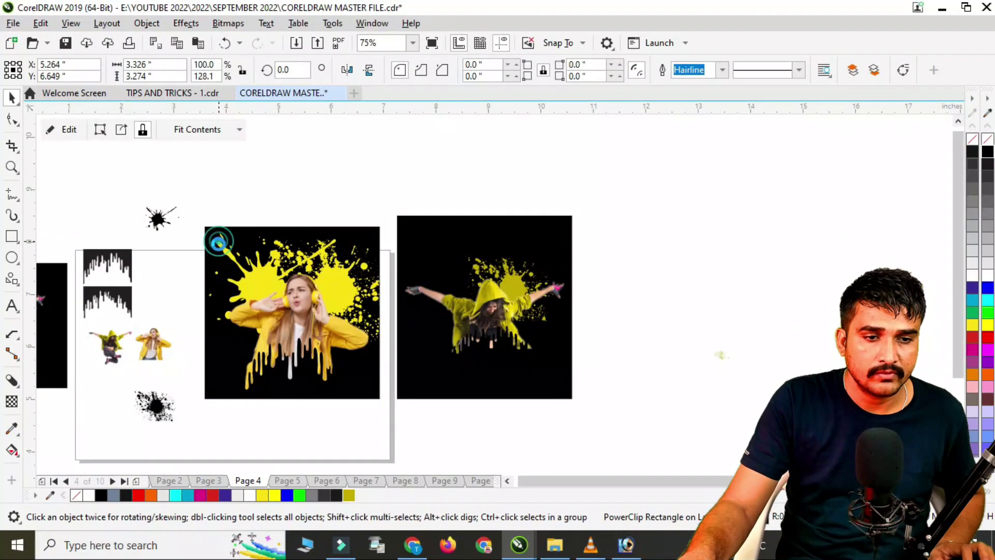
double_click(218, 242)
left_click(222, 244)
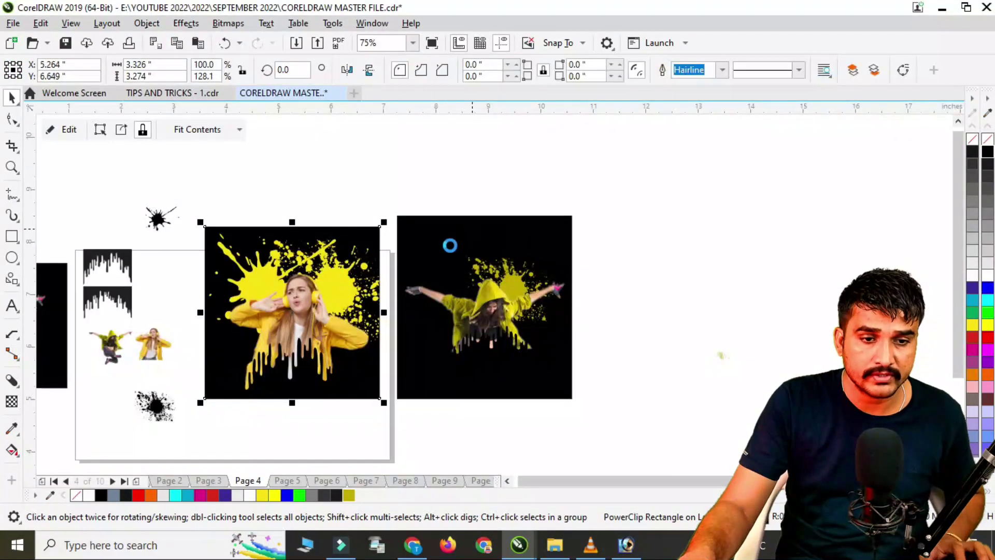
left_click_drag(332, 286, 519, 306)
left_click(349, 496)
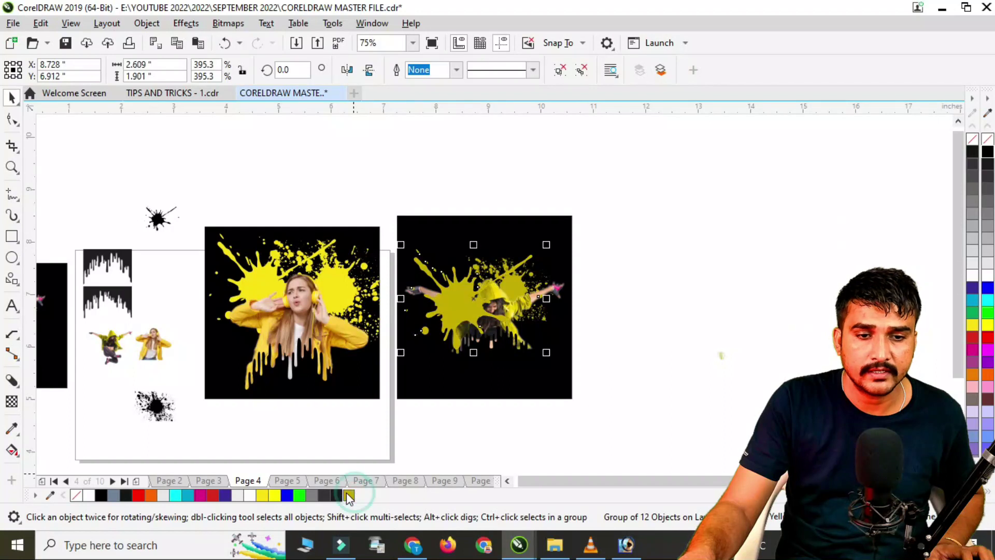
Step: Reduce the large splatter to about 1.758 × 1.281 in beside the dancer's hood and order it behind her, above the black background
scroll(460, 332, "up", 2)
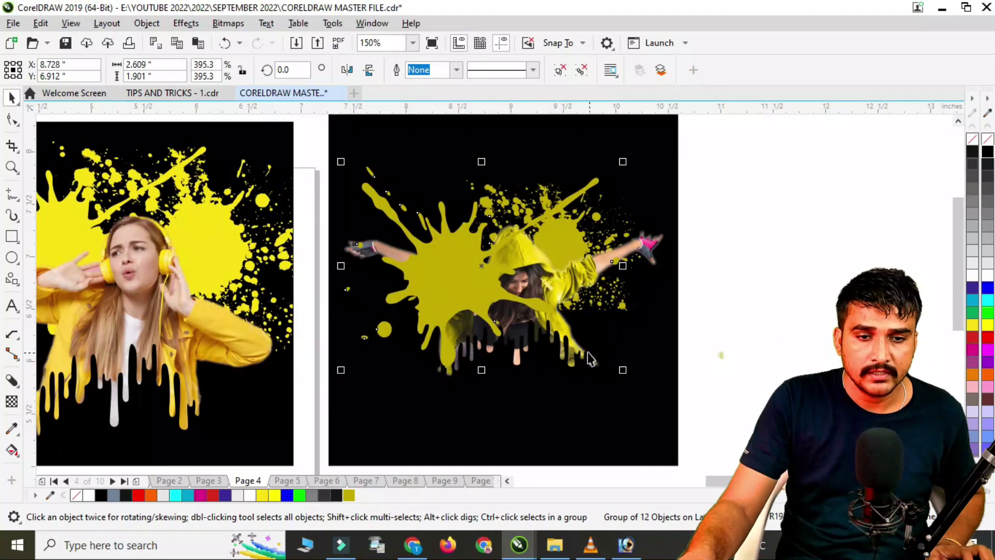
left_click(570, 342, "shift")
left_click(767, 263)
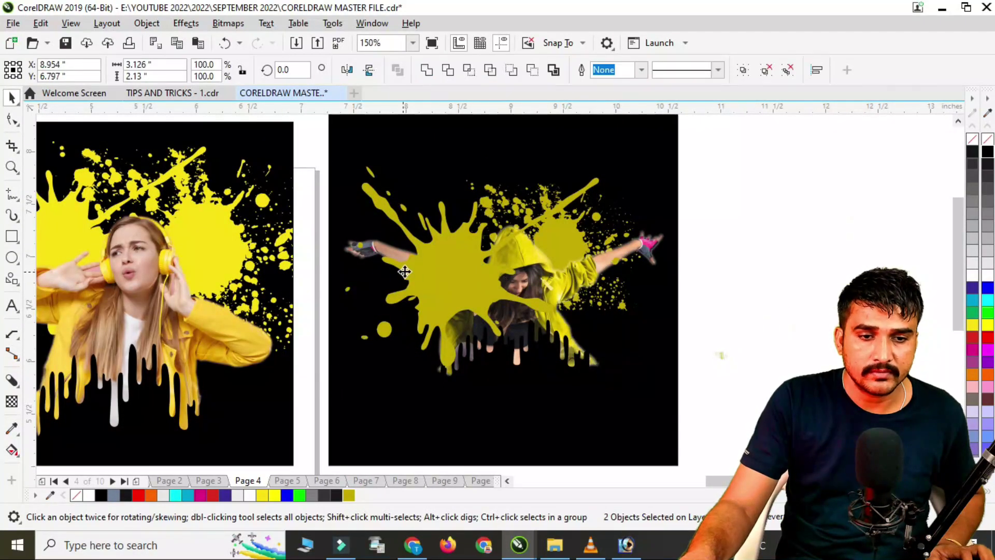
left_click(428, 248)
left_click_drag(623, 370, 578, 338)
left_click_drag(480, 265, 476, 244)
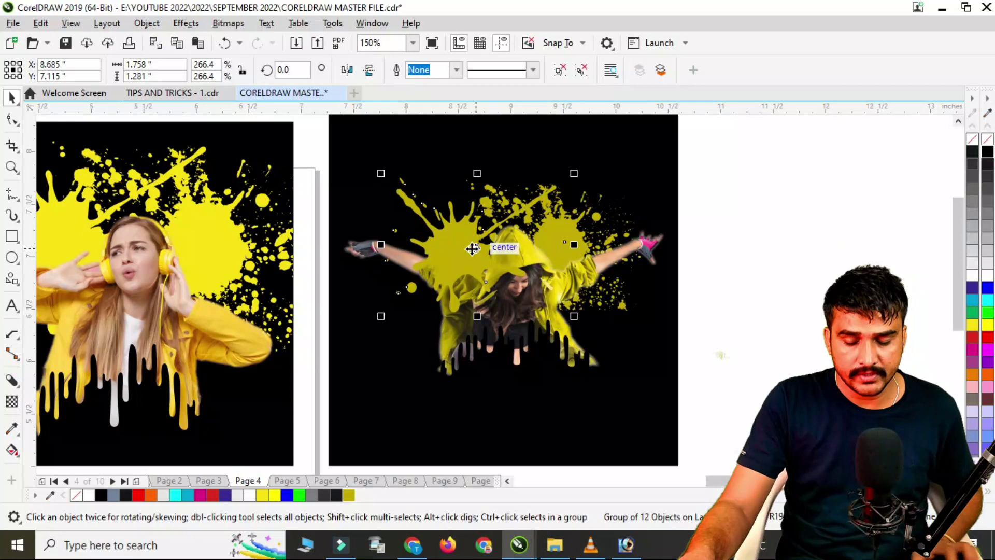
left_click(477, 435, "shift")
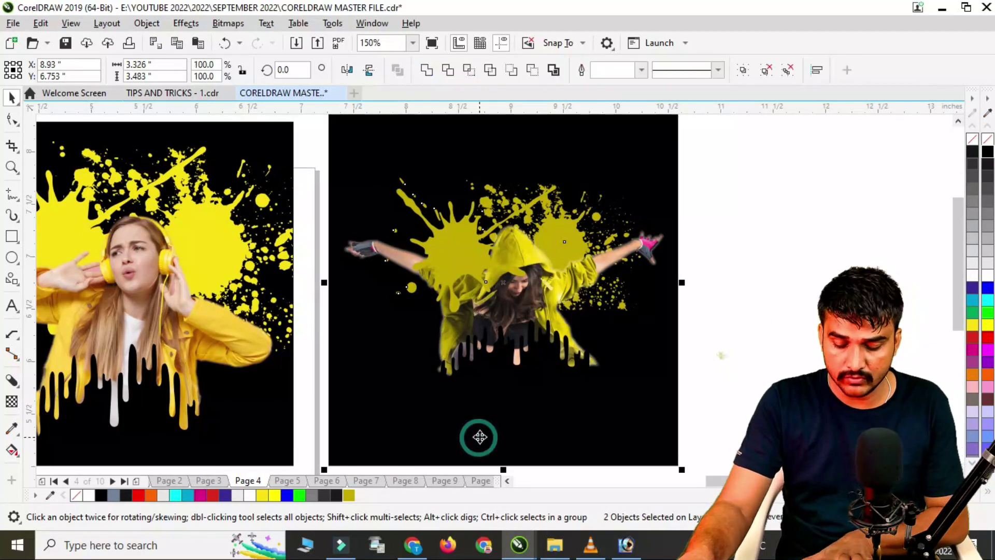
left_click(716, 261)
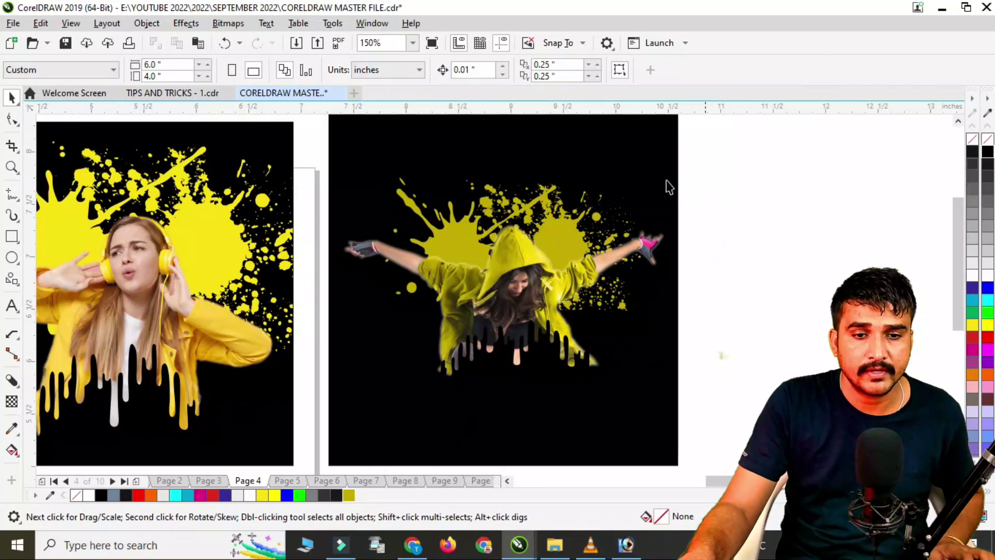
Step: Examine the dancer's splatter composition up close and alongside the other artwork on page 4
scroll(669, 187, "up", 2)
left_click(250, 187)
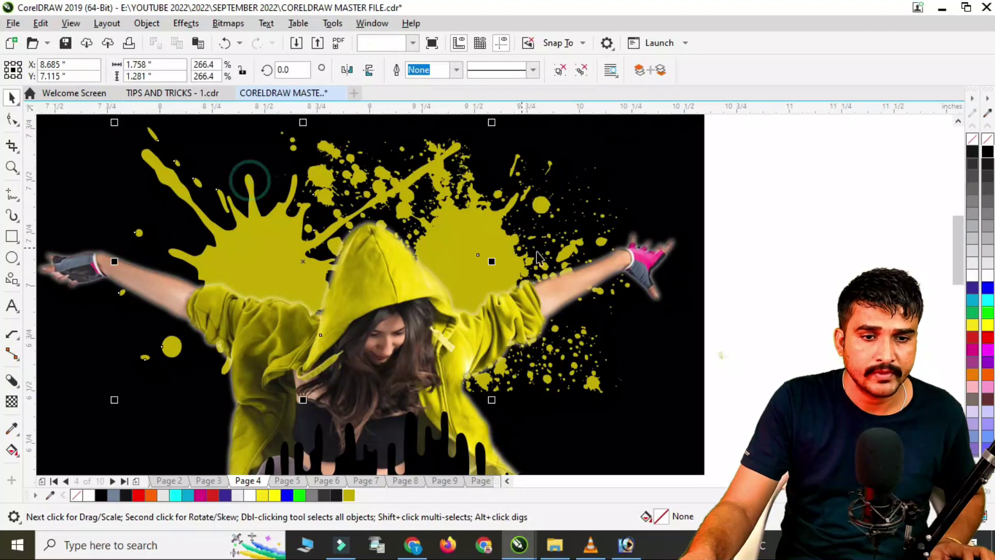
scroll(599, 278, "down", 2)
scroll(313, 320, "down", 2)
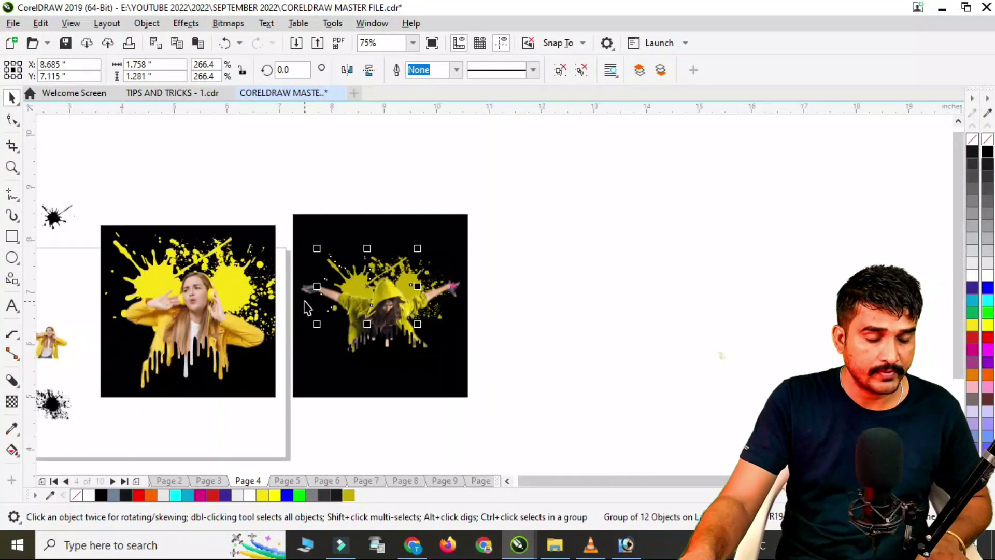
key("F4")
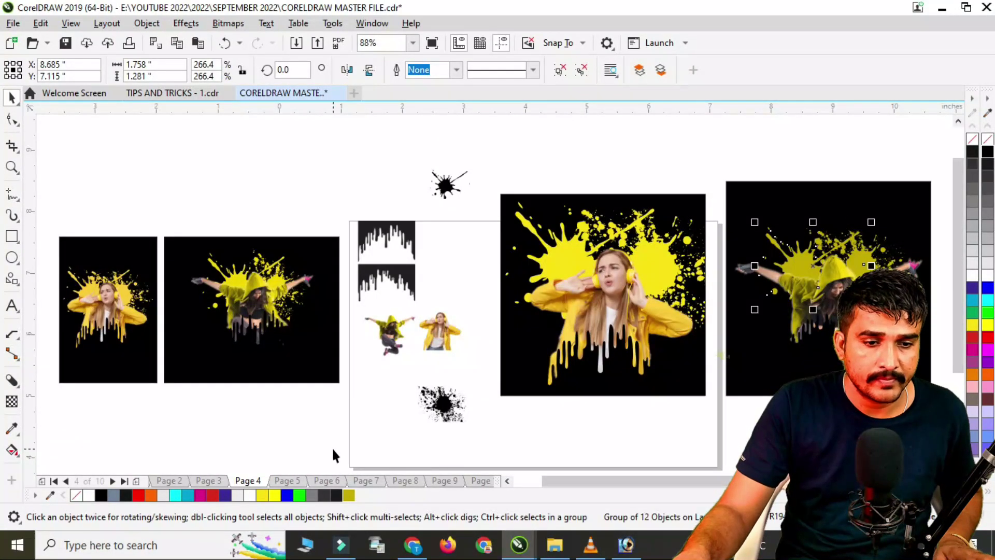
Step: Open page 5 and move all of its example circle and flower artwork off the page to the left
left_click(286, 485)
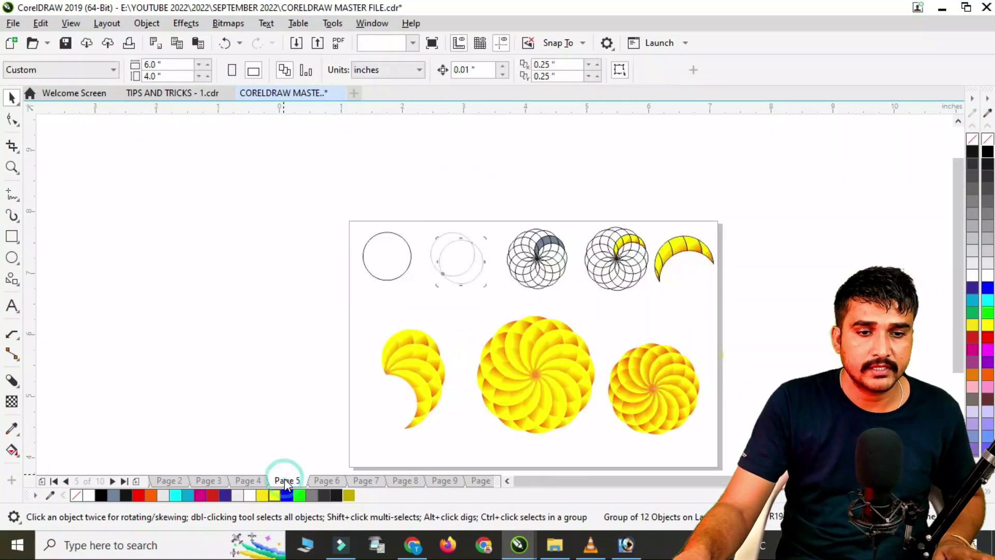
scroll(685, 443, "up", 2)
scroll(608, 408, "down", 2)
scroll(686, 395, "up", 2)
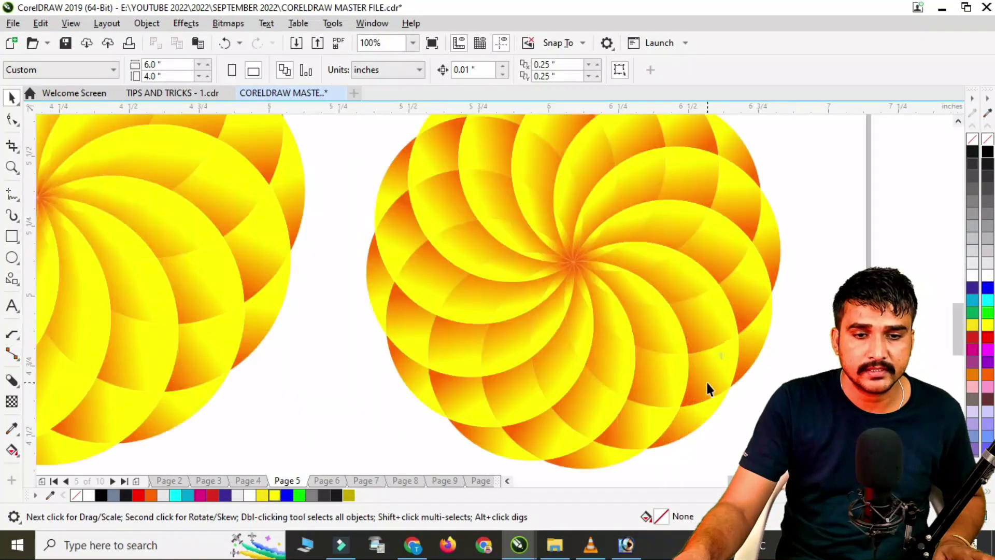
scroll(697, 228, "up", 2)
scroll(706, 315, "down", 2)
scroll(602, 348, "down", 2)
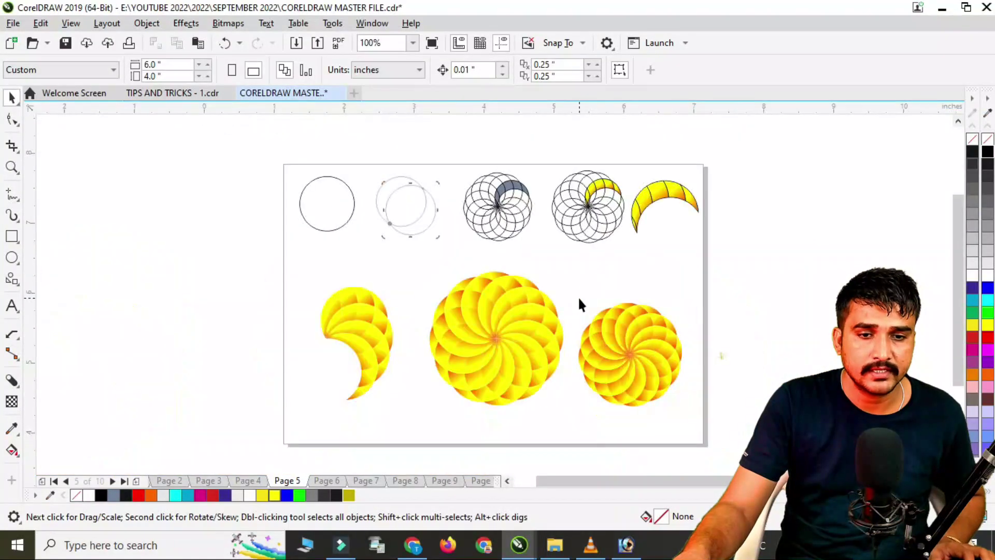
left_click_drag(787, 447, 784, 445)
left_click_drag(640, 348, 163, 347)
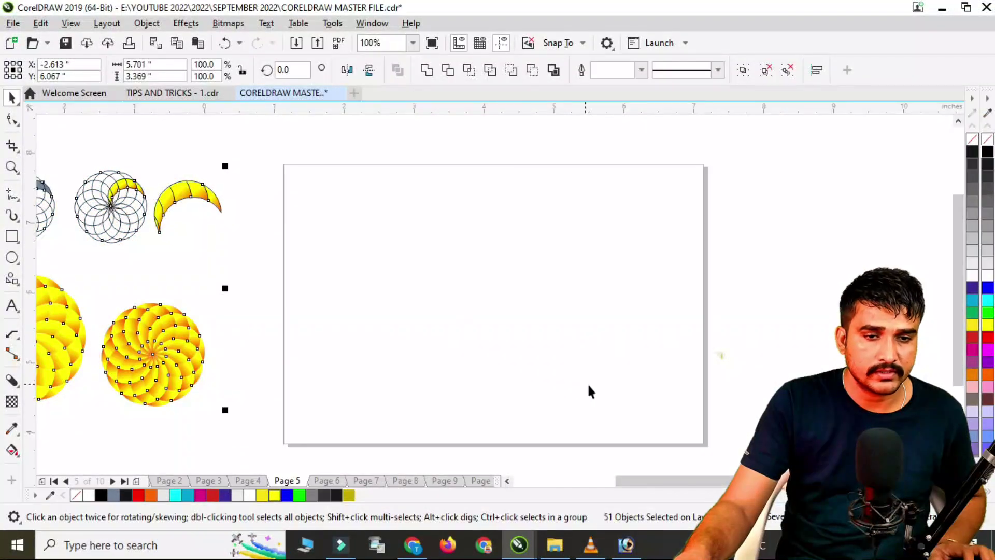
Step: Draw an unfilled circle about 2.078 in in diameter on the empty page 5
scroll(590, 392, "up", 1)
mouse_move(255, 165)
left_mouse_down()
mouse_move(505, 366)
mouse_move(549, 418)
mouse_move(550, 457)
left_mouse_up()
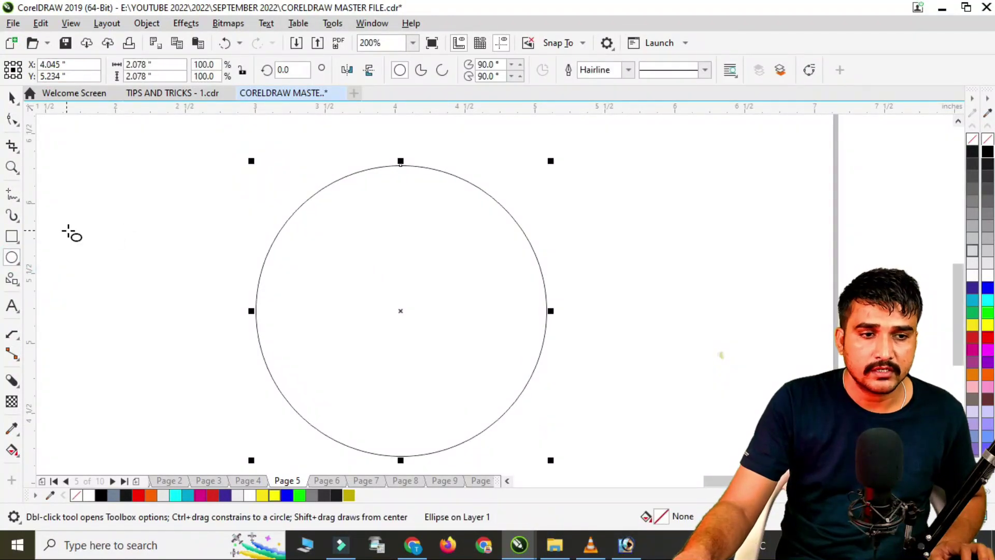
key("space")
Step: Create a copy of the circle rotated to 330° about a pivot on its lower-left edge
left_click(431, 253)
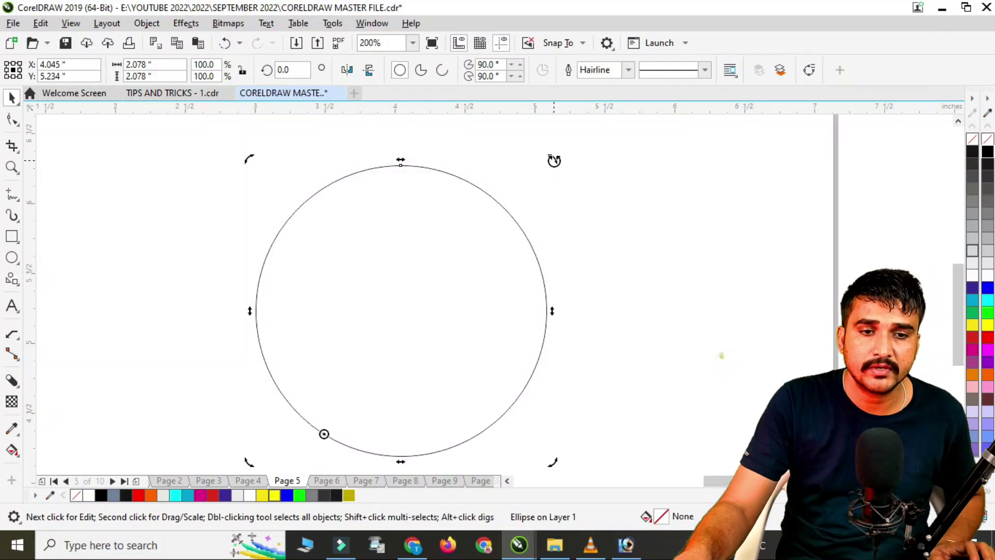
left_click_drag(553, 159, 599, 219)
left_click_drag(624, 261, 644, 281)
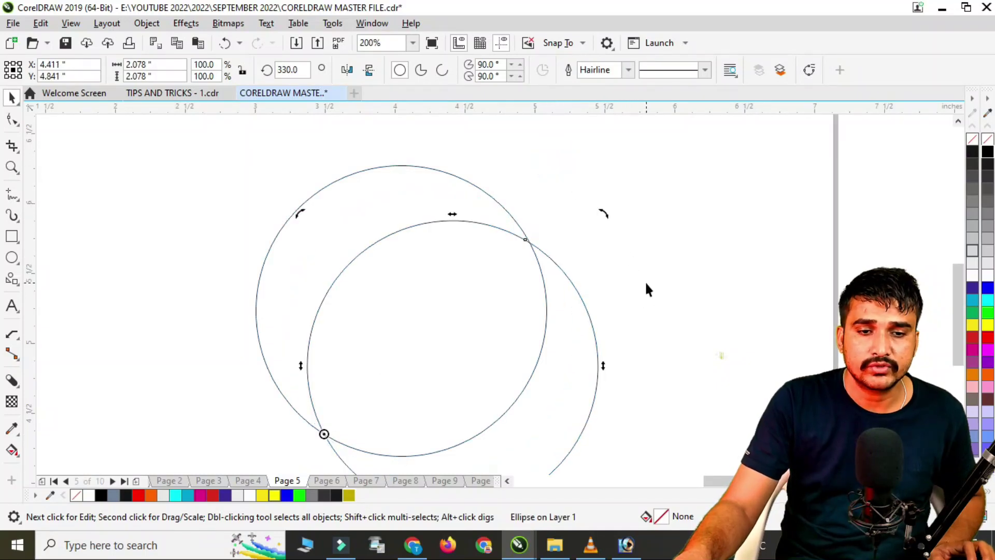
Step: Repeat the rotated circle copy in 30° increments around the shared pivot until twelve circles form a full ring
key("ctrl+r")
key("ctrl+r")
key("ctrl+r")
key("ctrl+r")
key("ctrl+r")
key("ctrl+r")
key("ctrl+r")
key("ctrl+r")
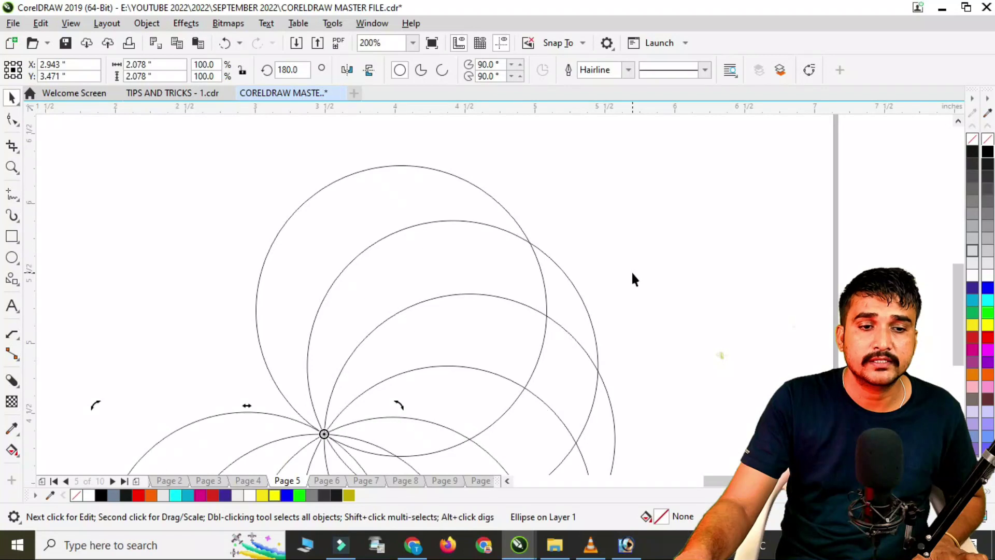
key("ctrl+r")
key("ctrl+r")
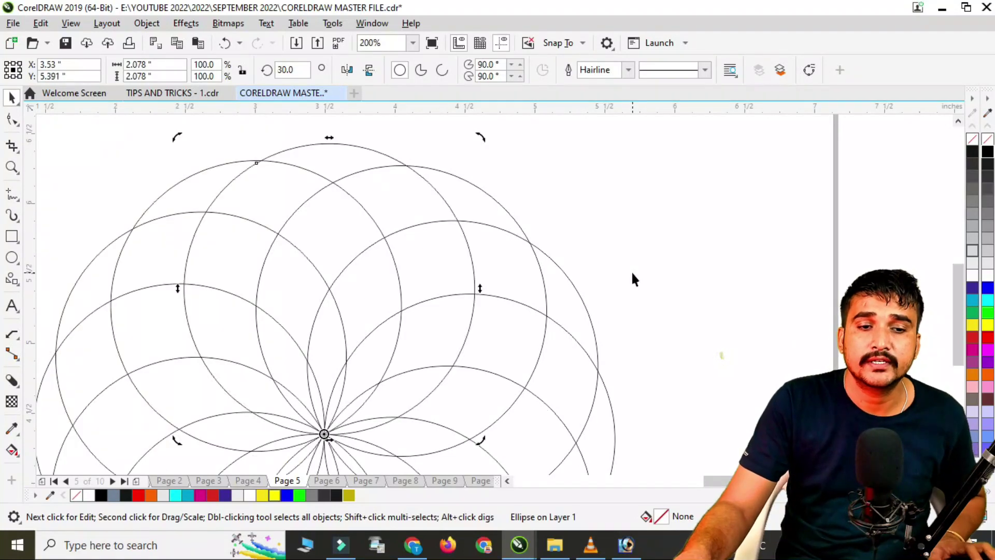
Step: Select all twelve circles, centre them on the page and scale the ring proportionally to about 3.778 in wide
scroll(533, 228, "down", 1)
left_click_drag(378, 453, 211, 482)
left_click_drag(426, 330, 482, 236)
scroll(501, 306, "up", 2)
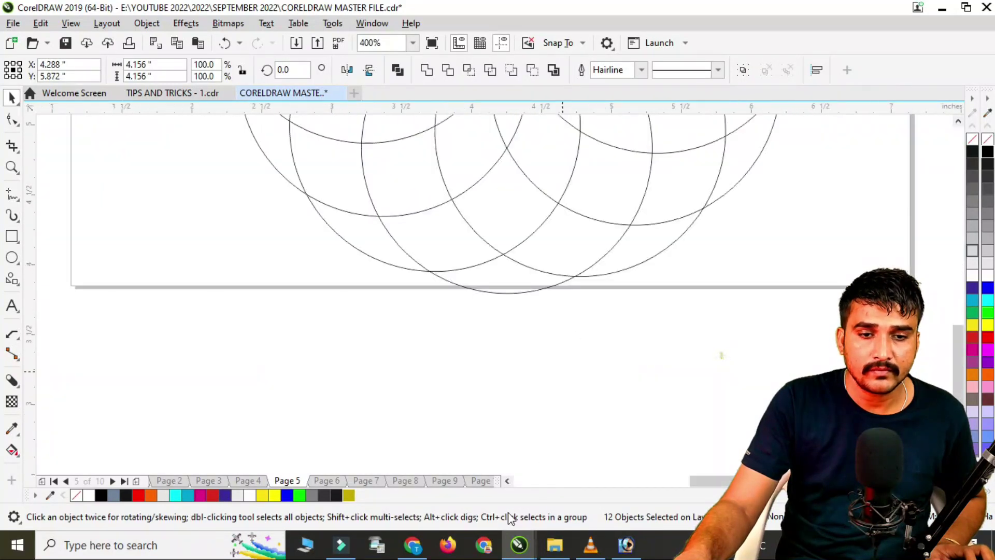
scroll(570, 354, "down", 2)
scroll(602, 302, "up", 1)
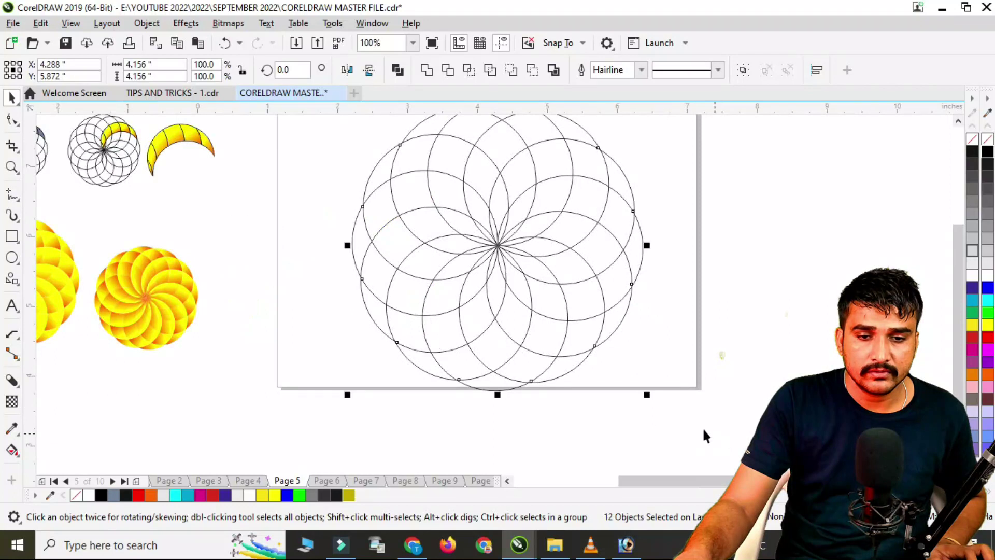
left_click_drag(648, 395, 623, 371)
scroll(606, 171, "up", 1)
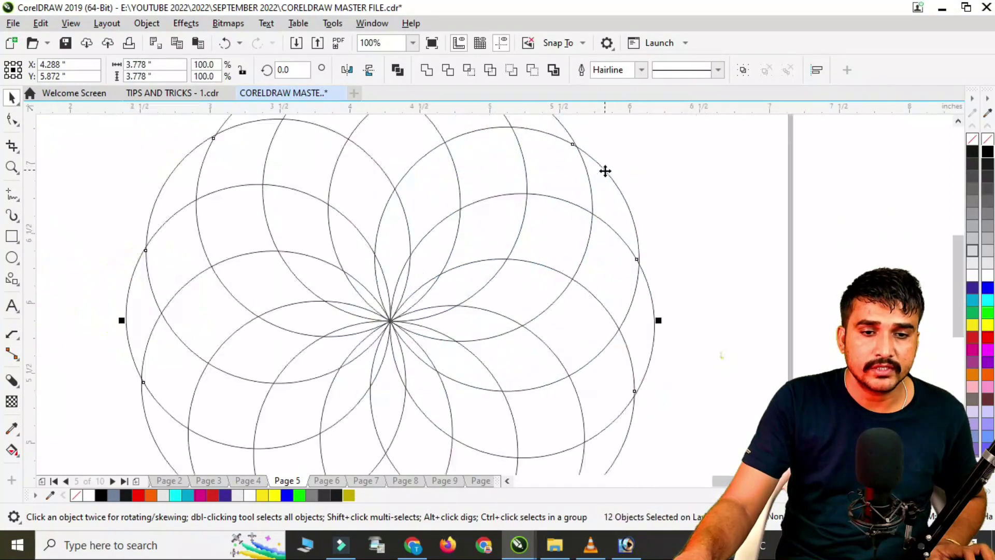
left_click(743, 218)
Step: Use Smart Fill to create six adjoining blue-grey segments forming one crescent petal from the ring's outer edge to its centre
left_click(12, 451)
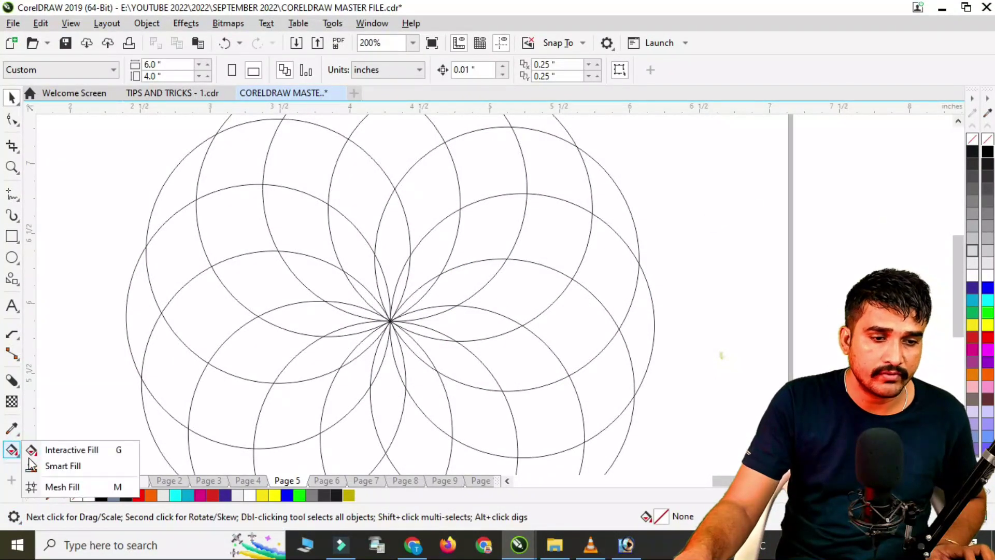
left_click(77, 472)
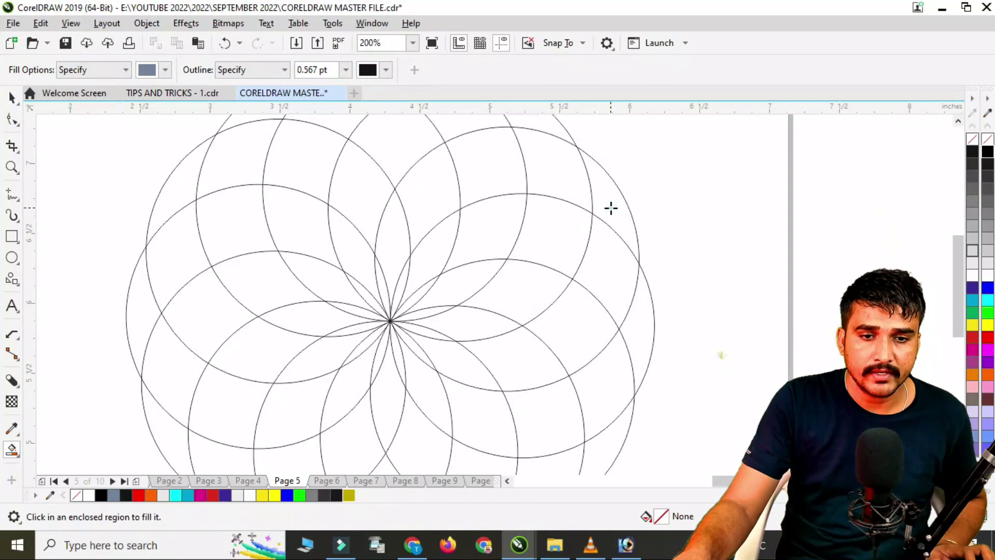
left_click(568, 182)
left_click(499, 167)
left_click(426, 189)
left_click(394, 223)
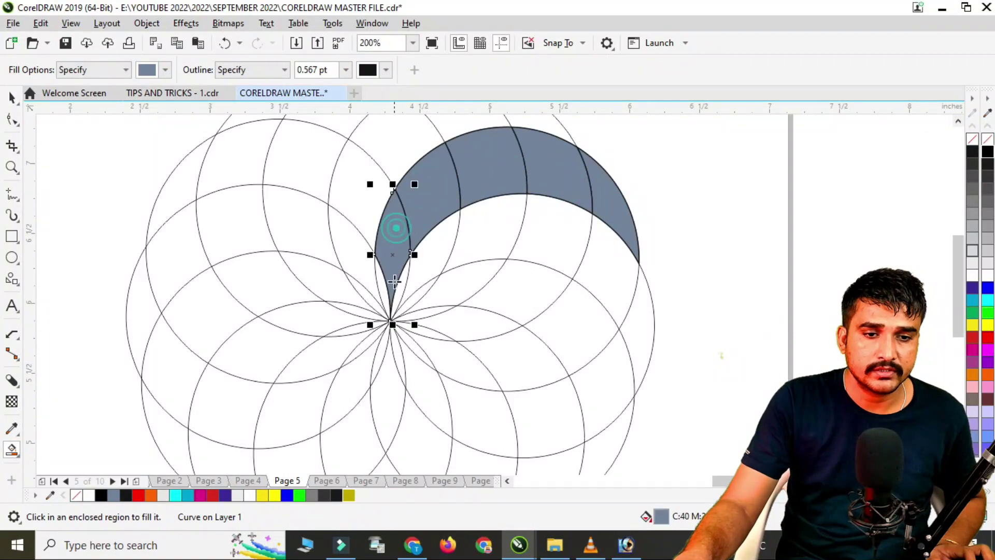
left_click(384, 291)
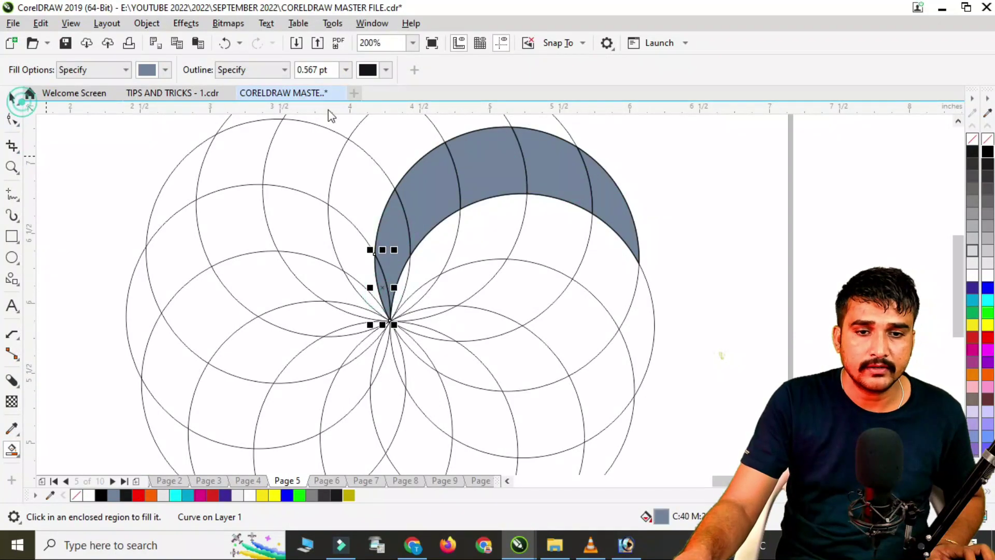
Step: Apply a linear fountain fill from yellow to orange along the crescent's outermost segment
left_click(11, 97)
left_click(612, 199)
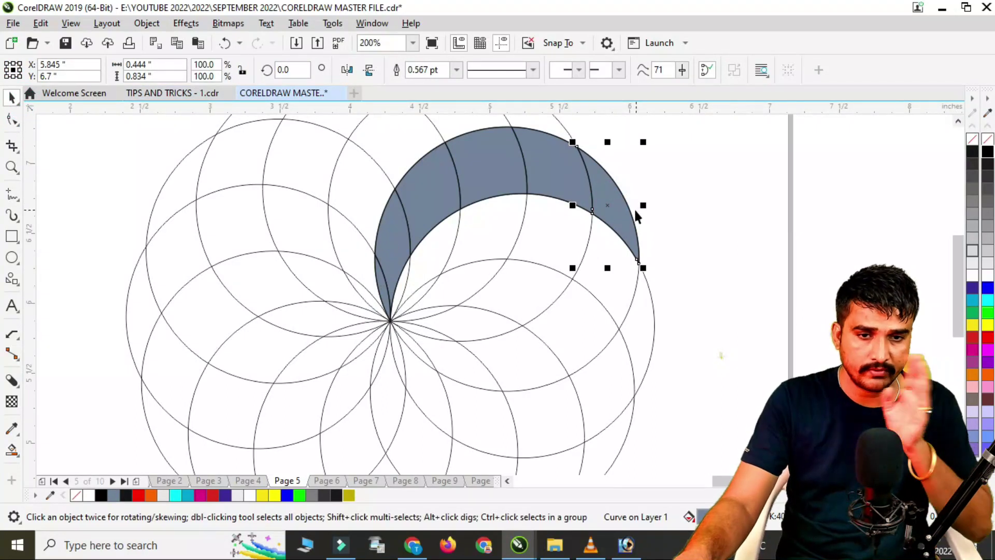
scroll(651, 211, "up", 2)
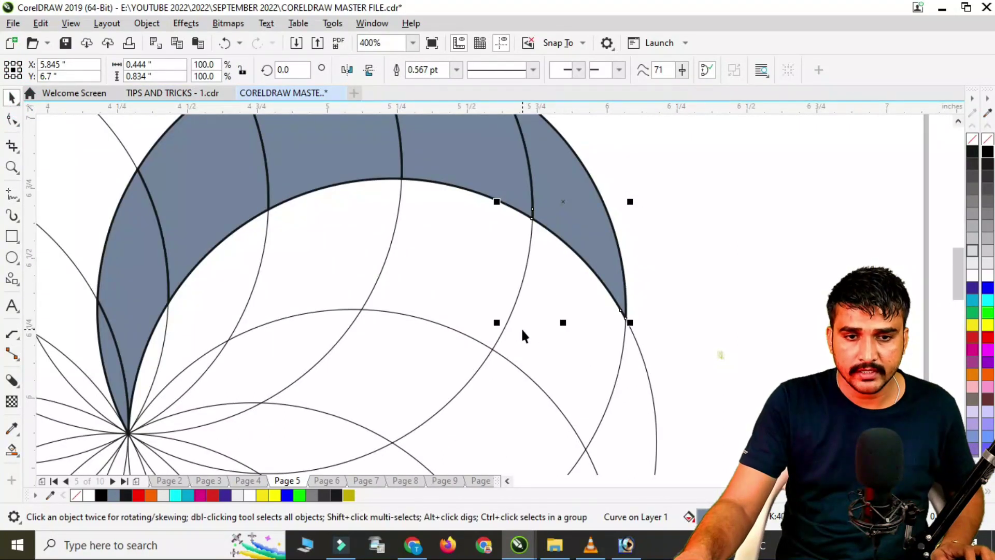
key("g")
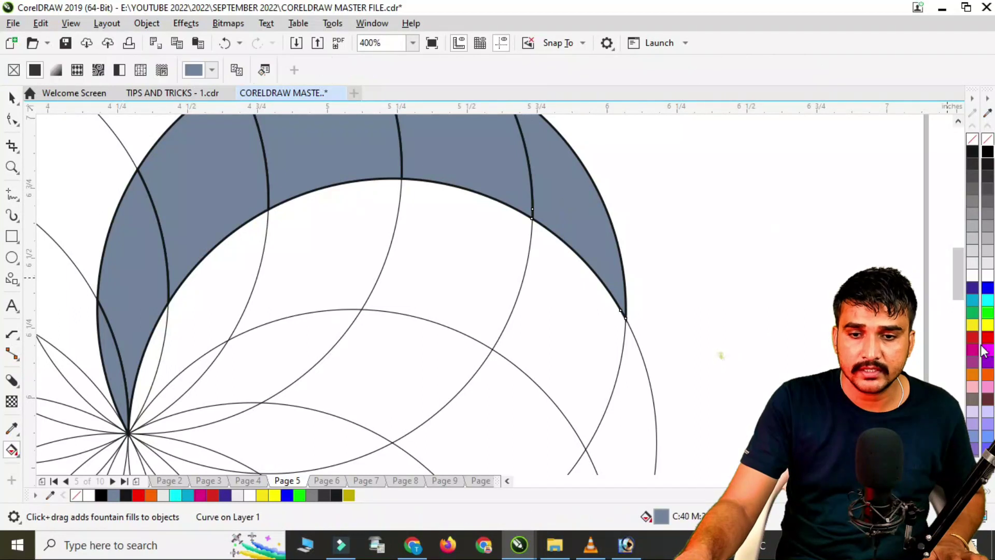
left_click(988, 327)
left_click_drag(517, 132, 609, 258)
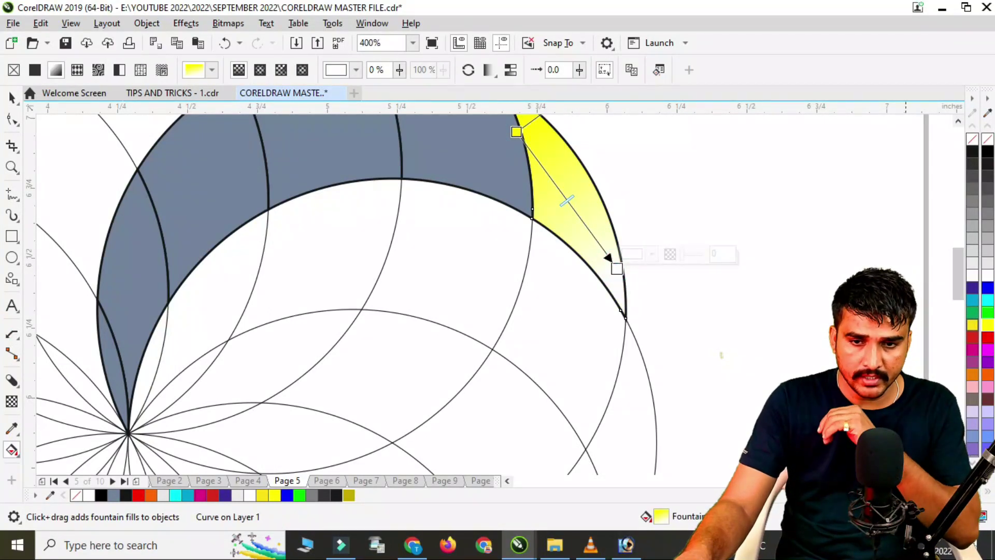
left_click(989, 375)
key("space")
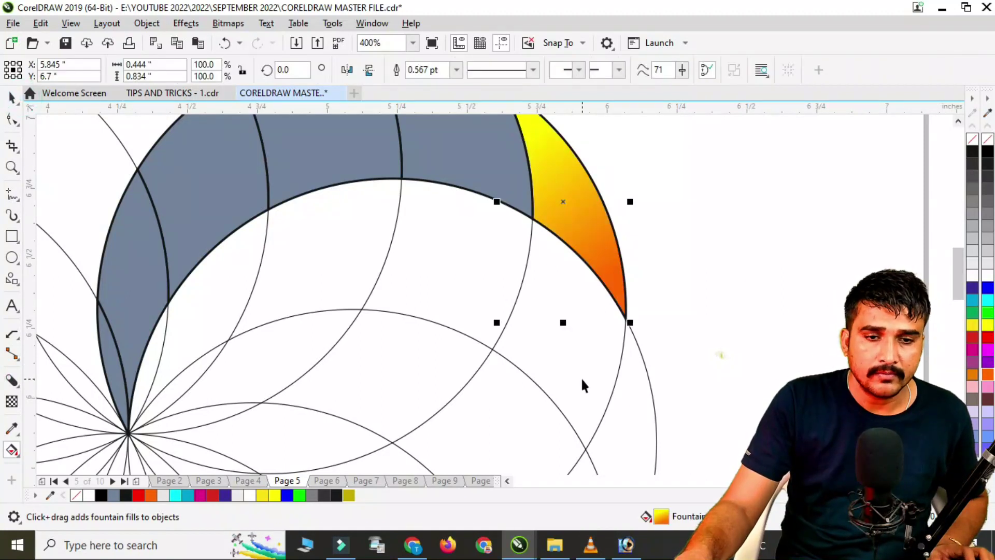
Step: Give the crescent's remaining five segments the same yellow-to-orange fountain fill
scroll(534, 277, "down", 1)
scroll(530, 255, "up", 1)
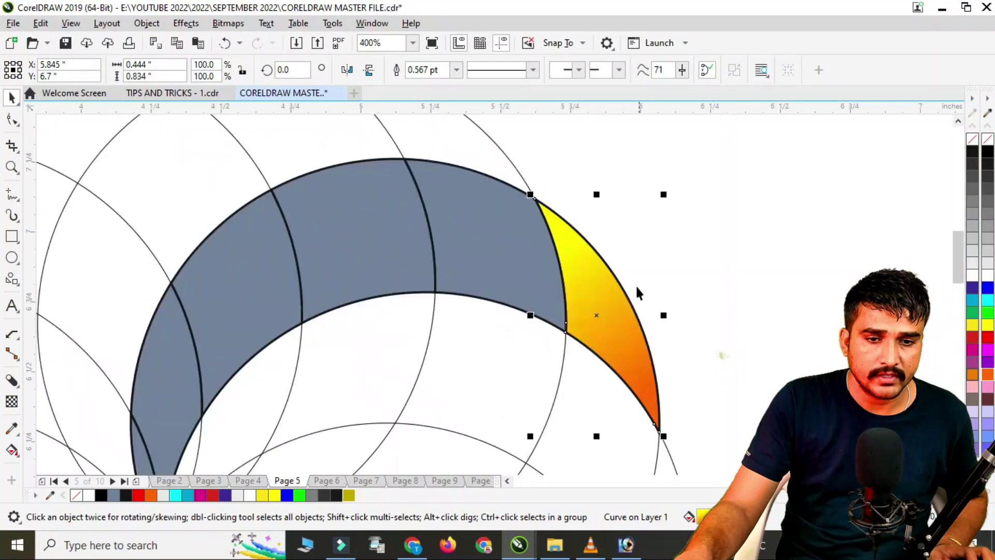
left_click_drag(765, 150, 256, 389)
scroll(528, 356, "down", 1)
left_click_drag(682, 183, 303, 419)
key("ctrl+r")
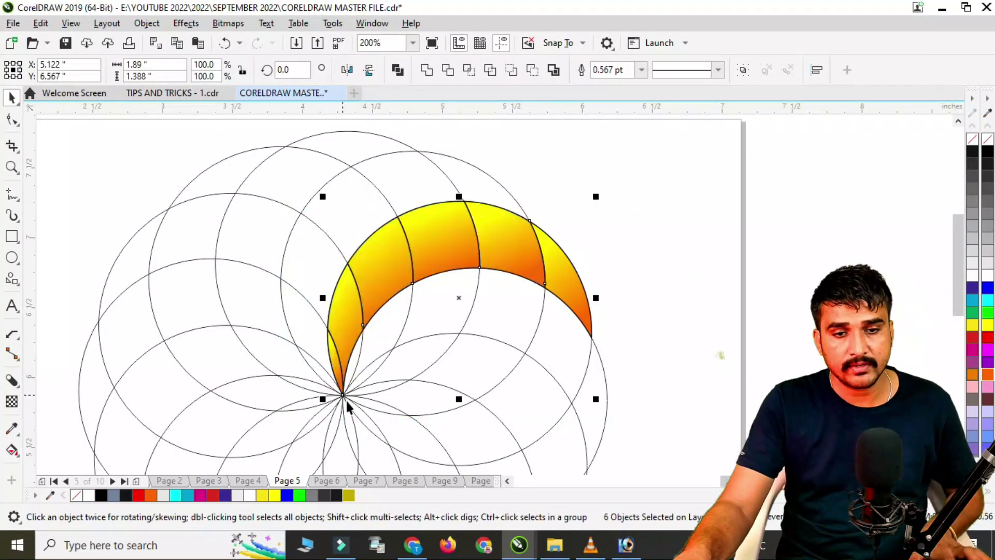
left_click(671, 236)
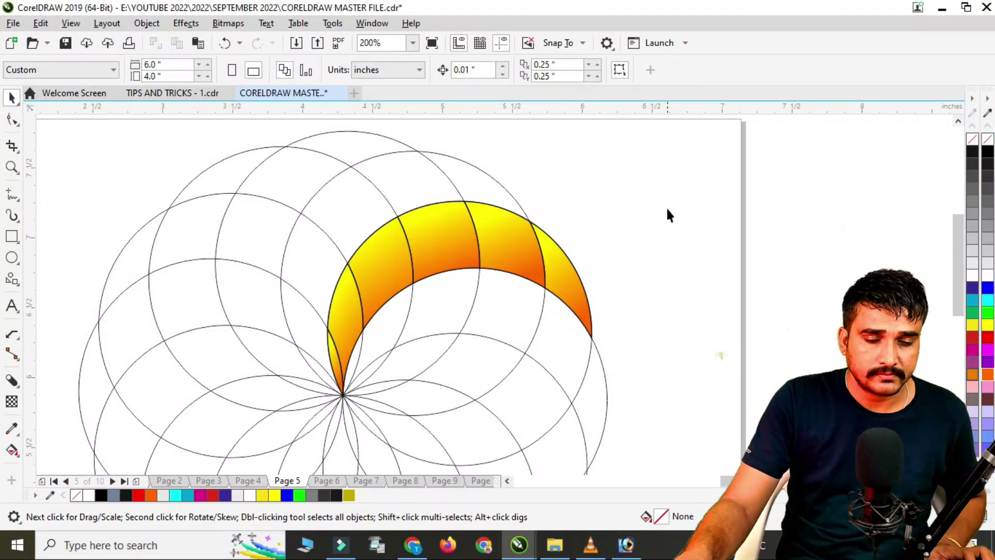
Step: Select the crescent's six gradient segments and place a copy of them on the empty area beside the page
left_click_drag(309, 409, 313, 400)
scroll(358, 325, "down", 1)
left_click_drag(411, 294, 657, 296)
right_click(657, 295)
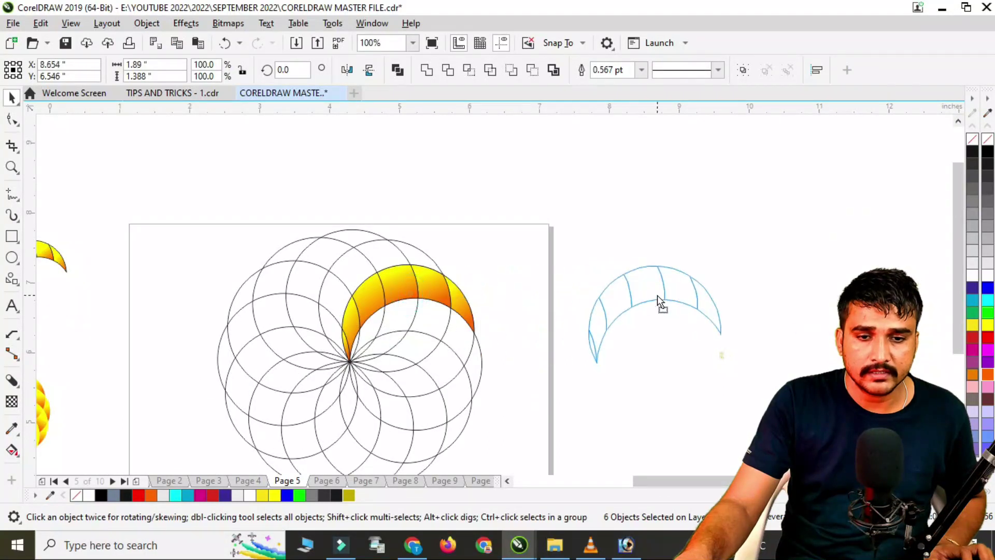
scroll(777, 356, "up", 2)
scroll(617, 375, "down", 1)
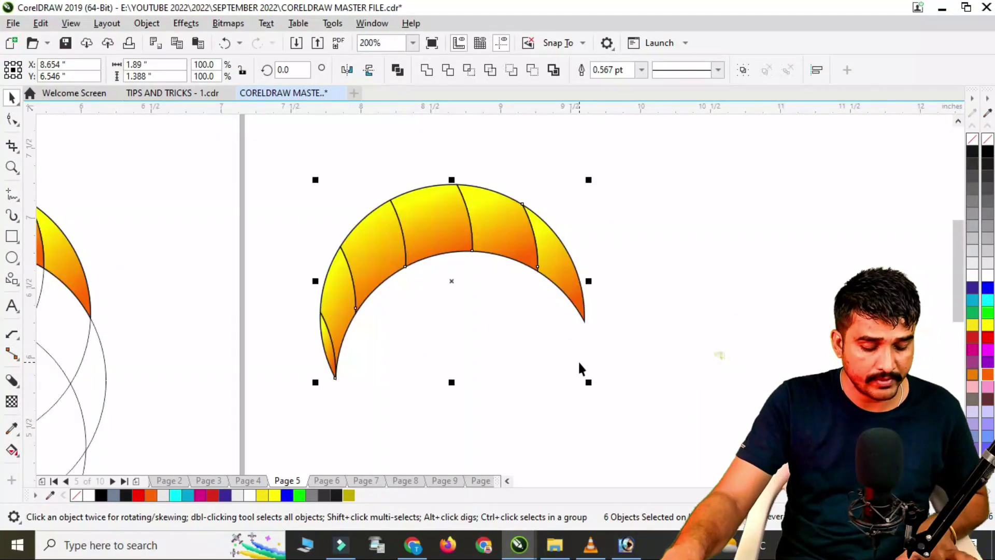
Step: Remove the outlines from the copied crescent's segments and group them into one movable object
right_click(989, 140)
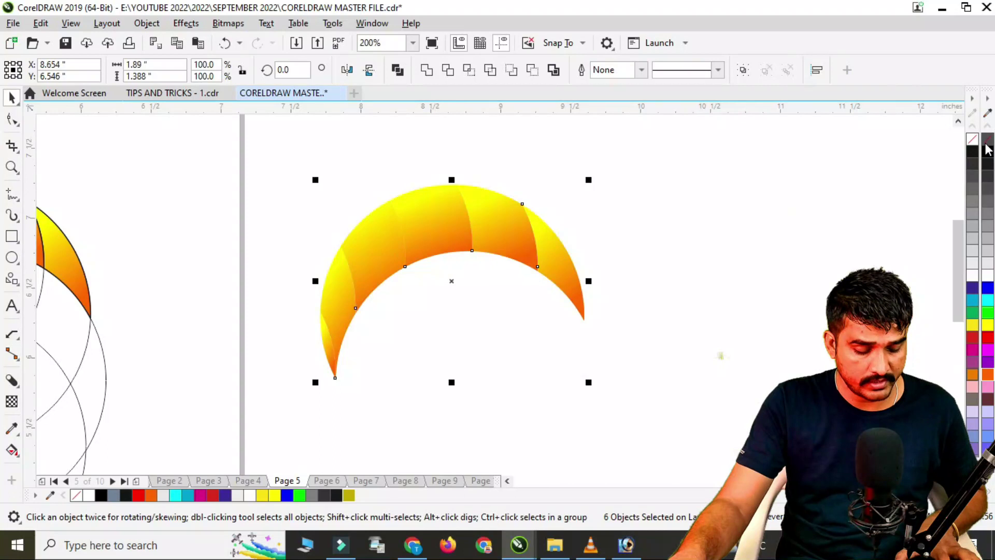
key("ctrl+g")
left_click_drag(484, 232, 513, 227)
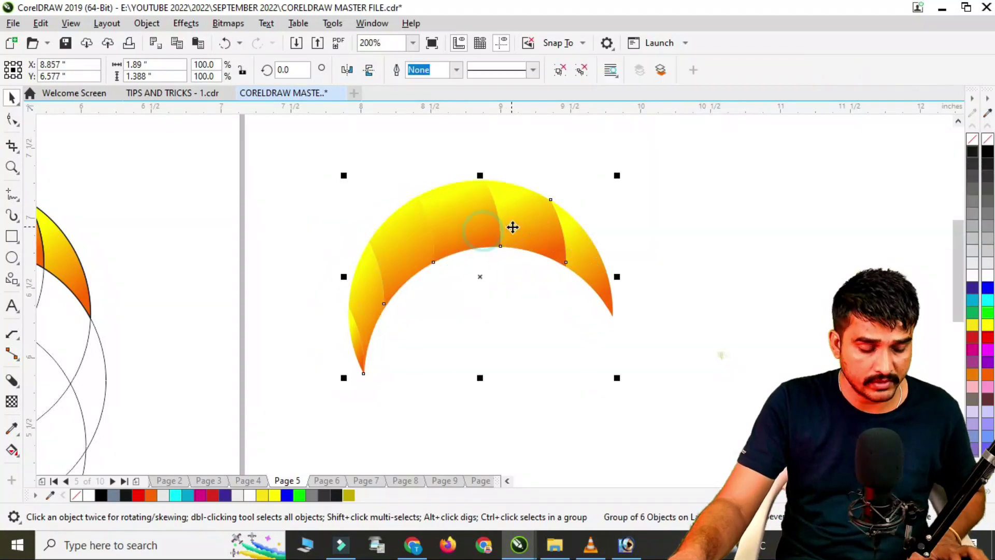
Step: Set the crescent group's rotation pivot on its lower-left tip and create a copy rotated 30° clockwise
left_click(544, 236)
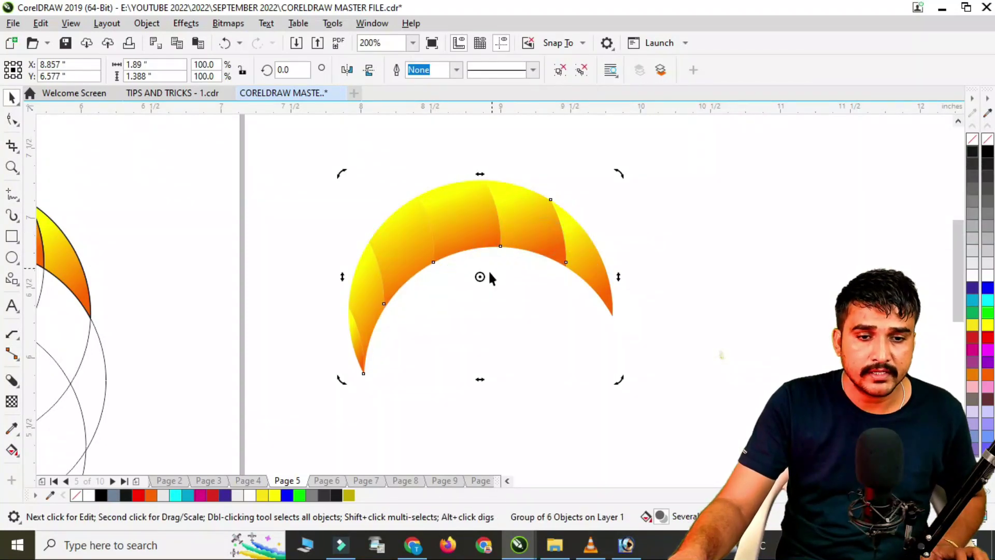
left_click_drag(480, 277, 376, 384)
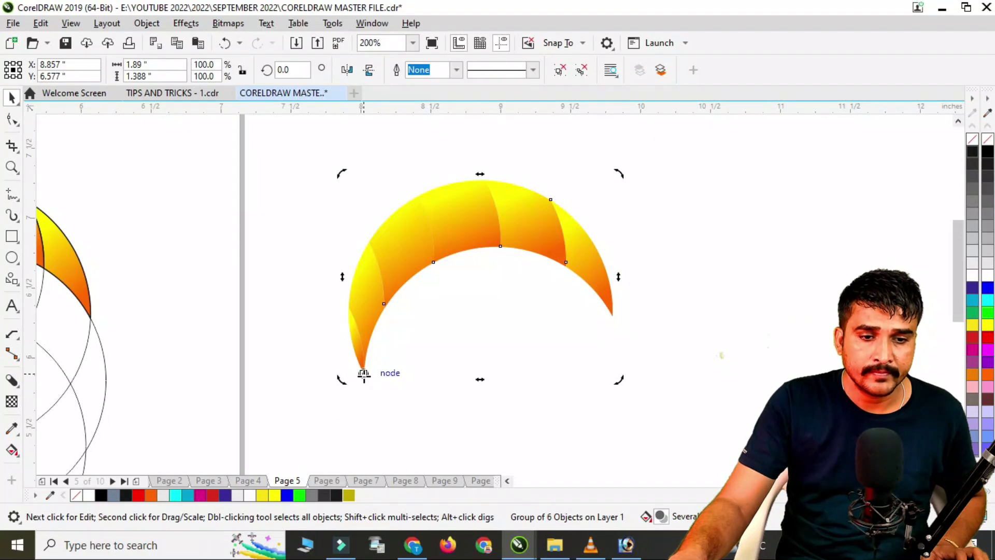
left_click_drag(620, 173, 655, 305)
Step: Repeat the 30° rotated crescent copy around the pivot to build the full yellow-orange flower
key("ctrl+r")
key("ctrl+r")
key("ctrl+r")
key("ctrl+r")
key("ctrl+r")
key("ctrl+r")
key("ctrl+r")
key("ctrl+r")
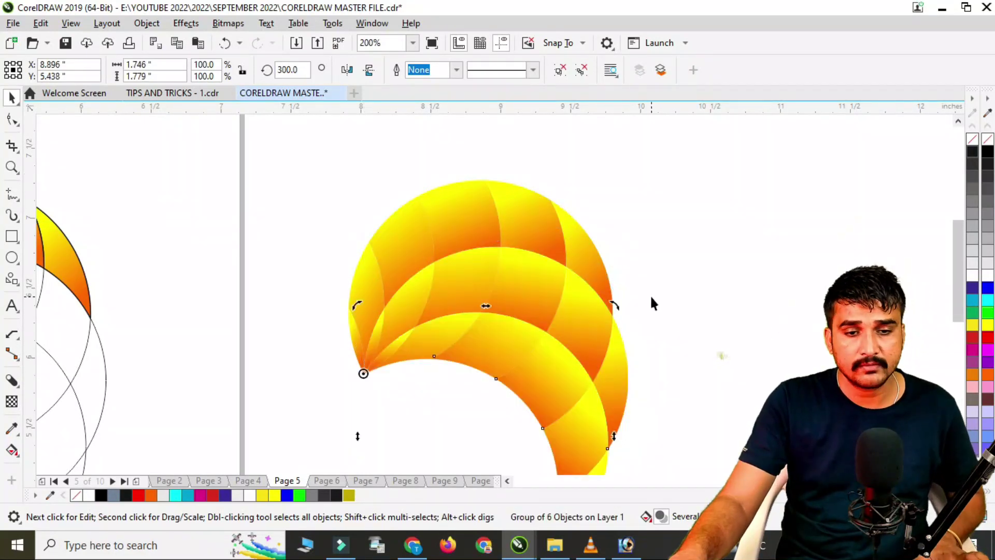
key("ctrl+r")
key("ctrl+r")
key("ctrl+r")
key("ctrl+r")
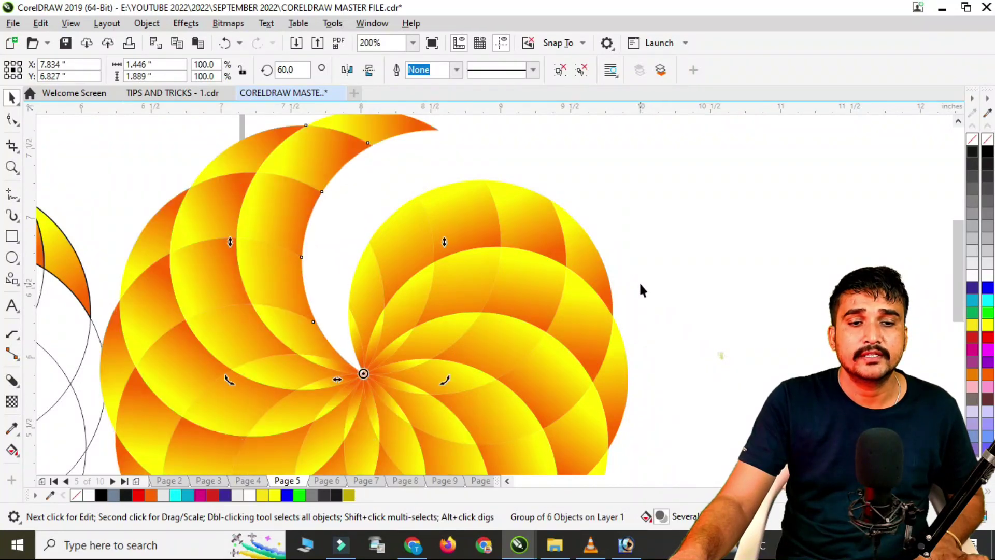
scroll(628, 195, "down", 2)
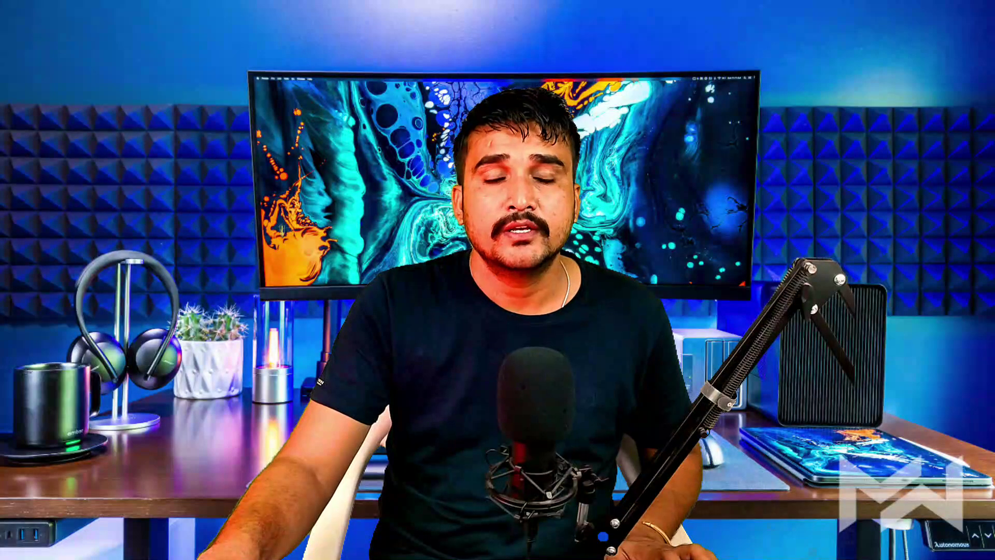